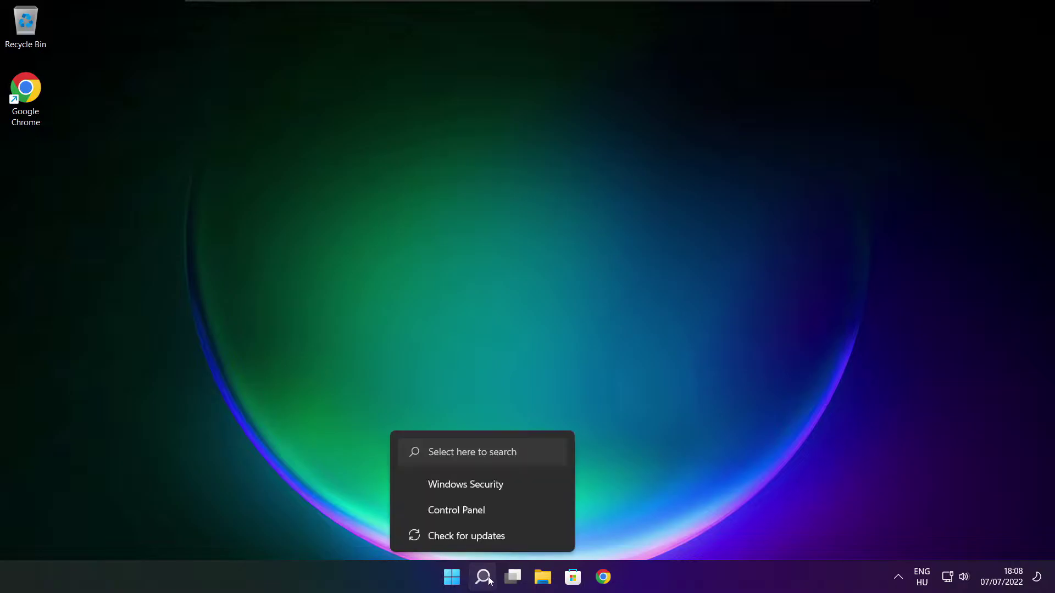
Search Windows for "device manager", open Device Manager and maximize its window.
left_click(486, 582)
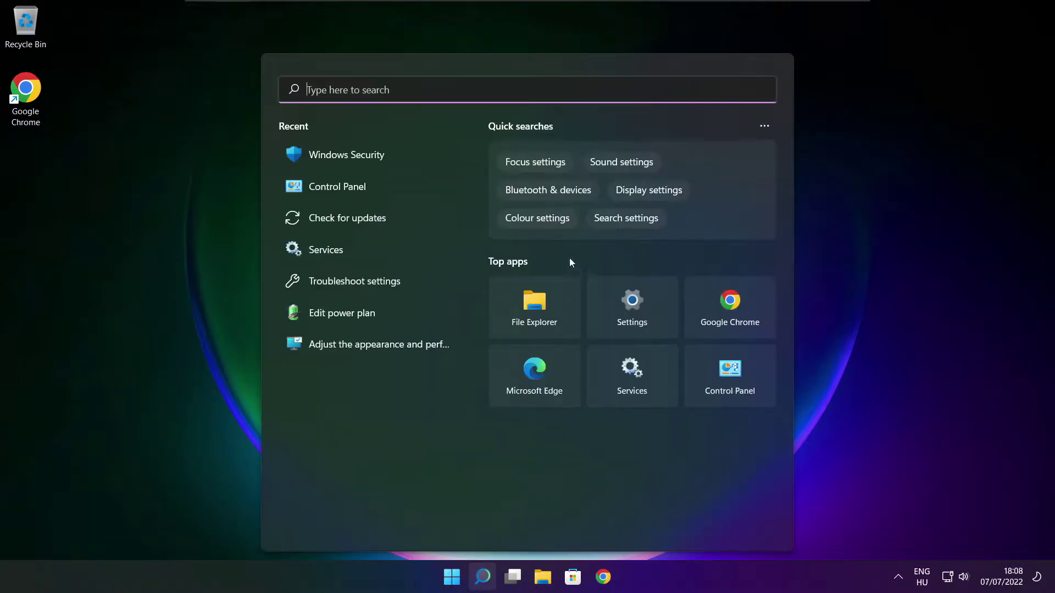
type("device m")
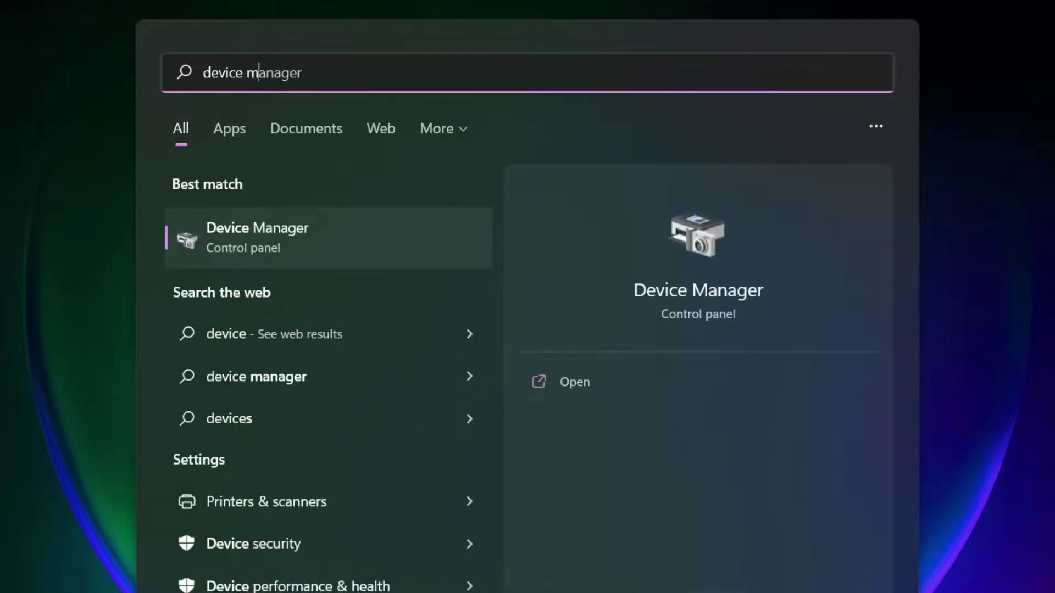
type("anag")
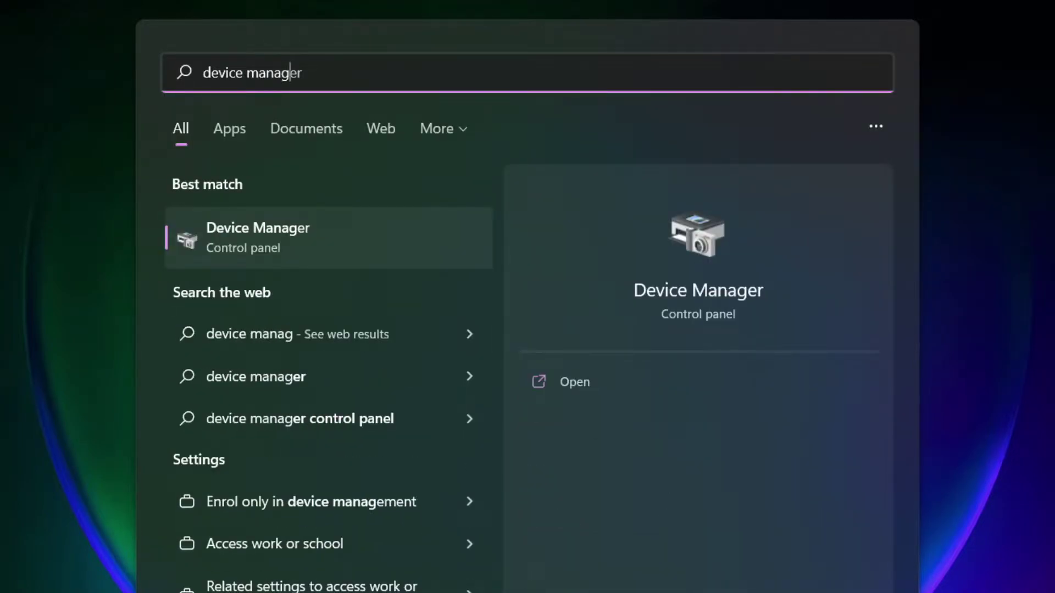
type("er")
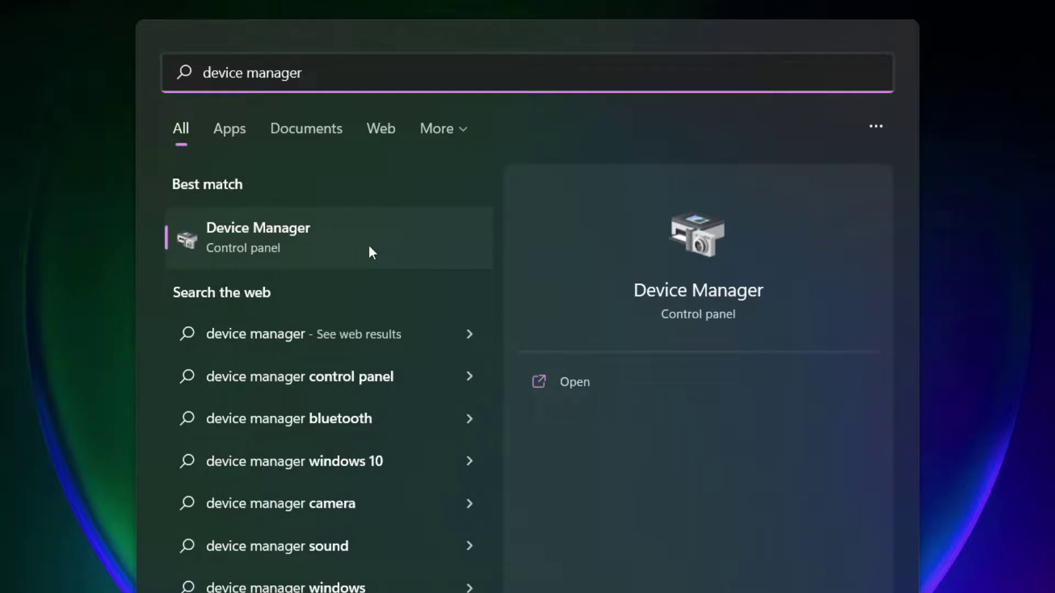
left_click(387, 240)
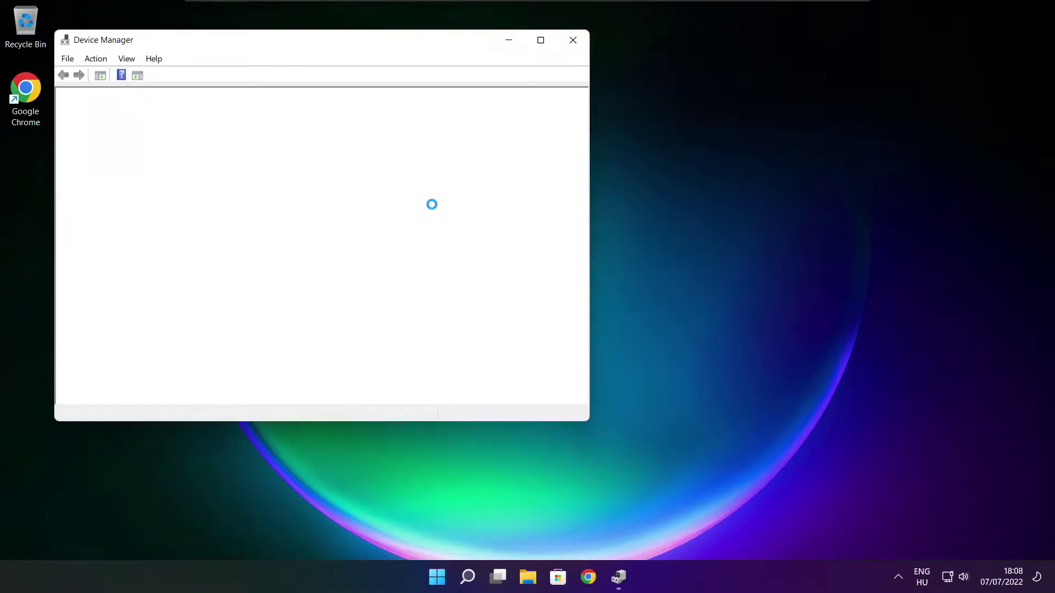
left_click(540, 40)
Update the VMware SVGA 3D display adaptor's driver using the automatic driver search, and close the update wizard.
left_click(32, 123)
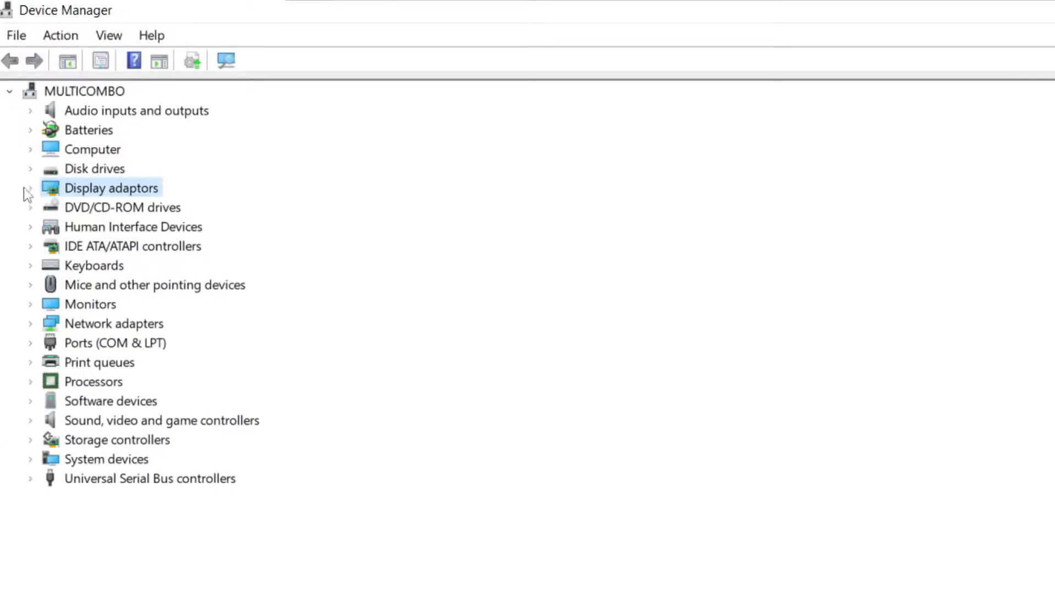
left_click(30, 188)
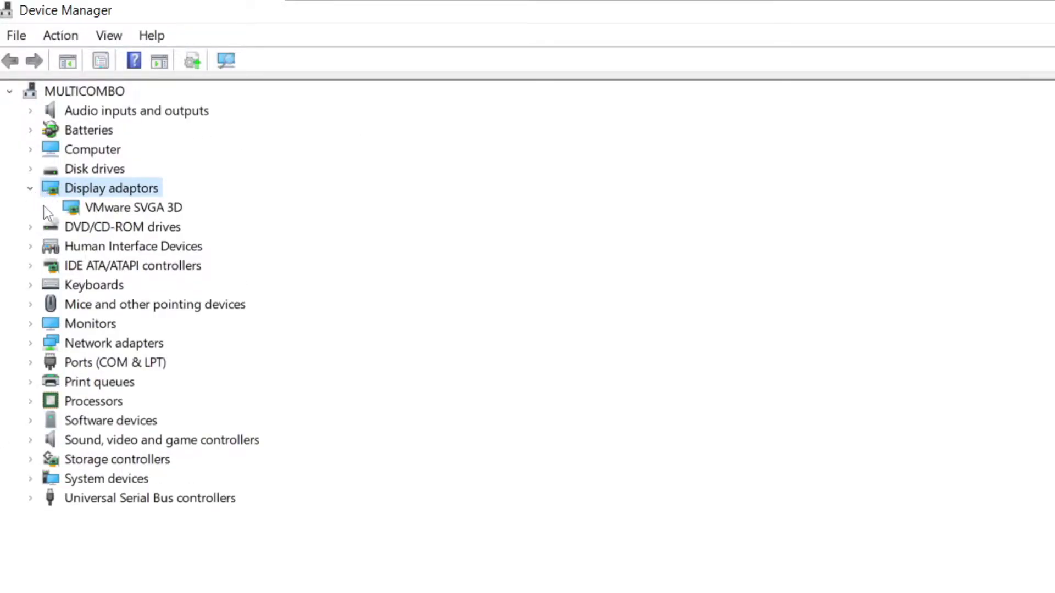
left_click(157, 211)
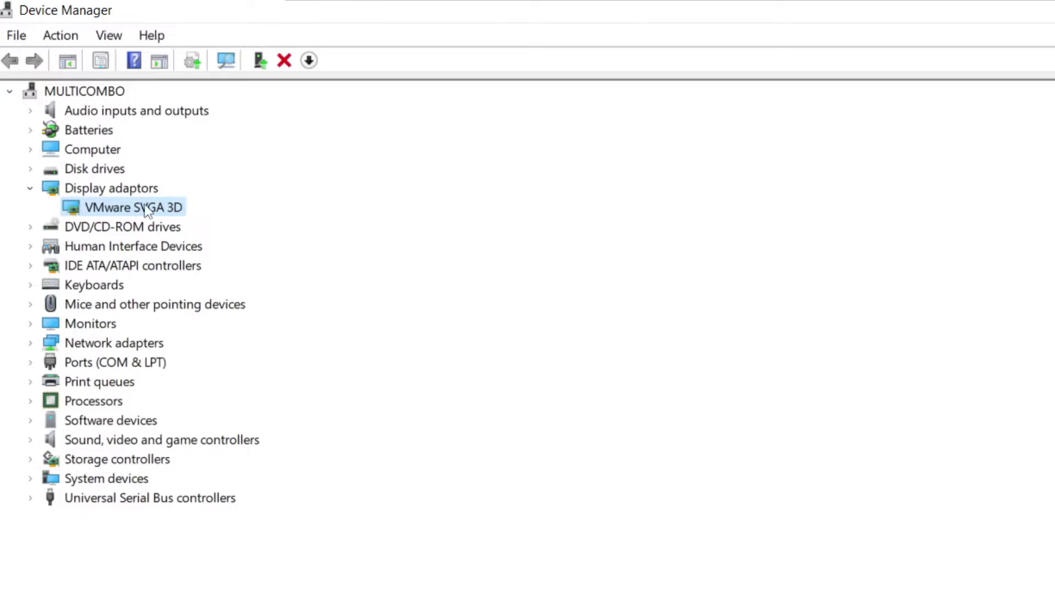
right_click(114, 208)
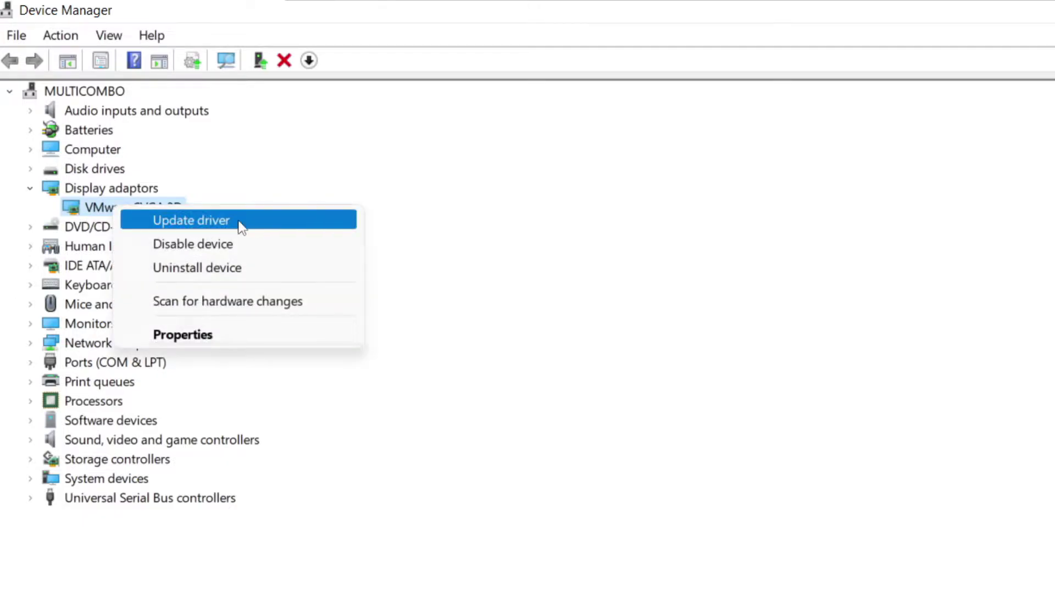
left_click(236, 222)
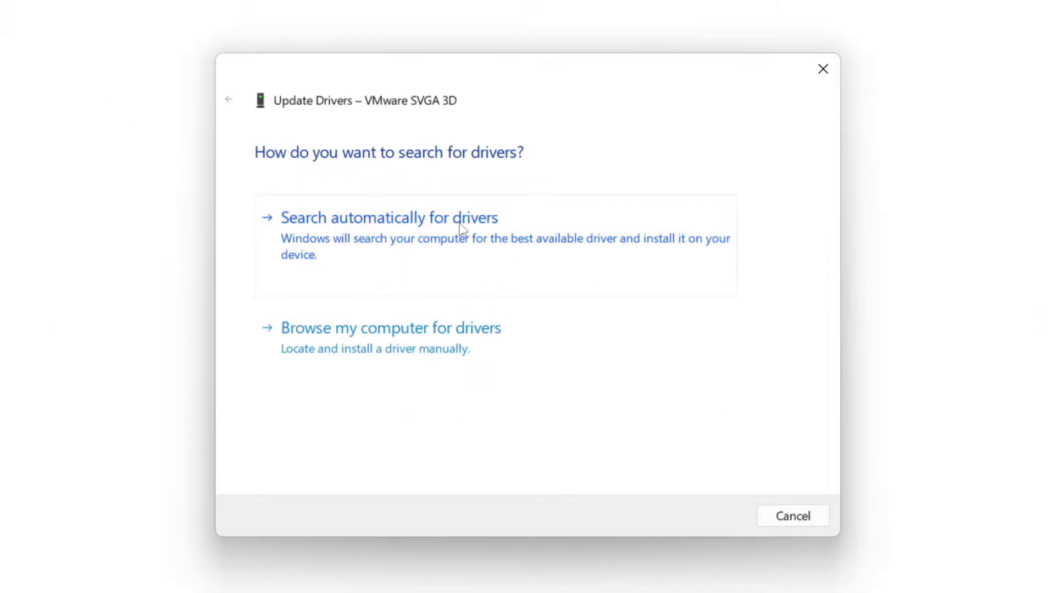
left_click(461, 243)
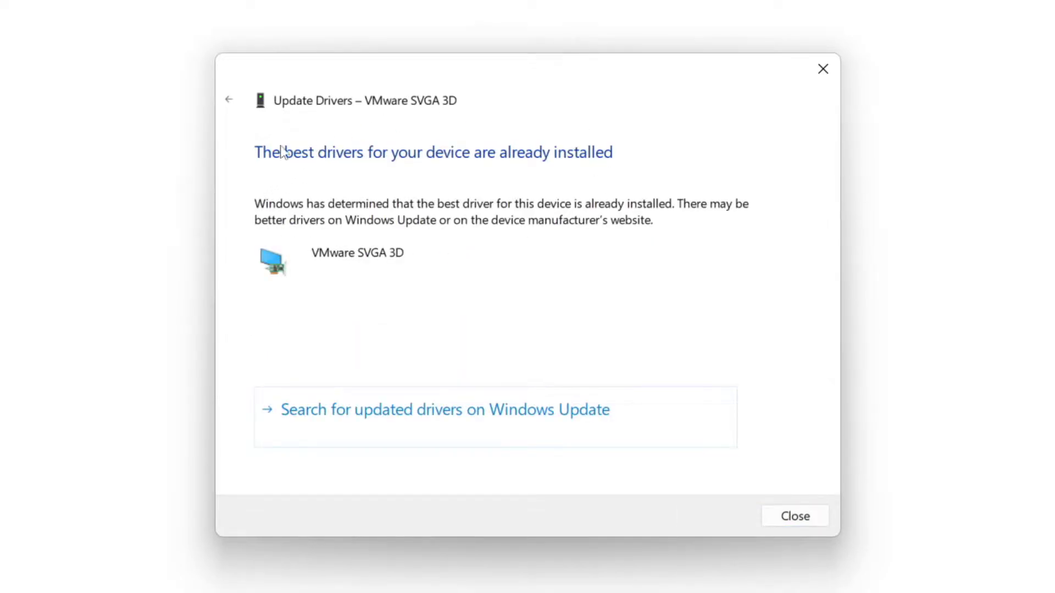
left_click(794, 520)
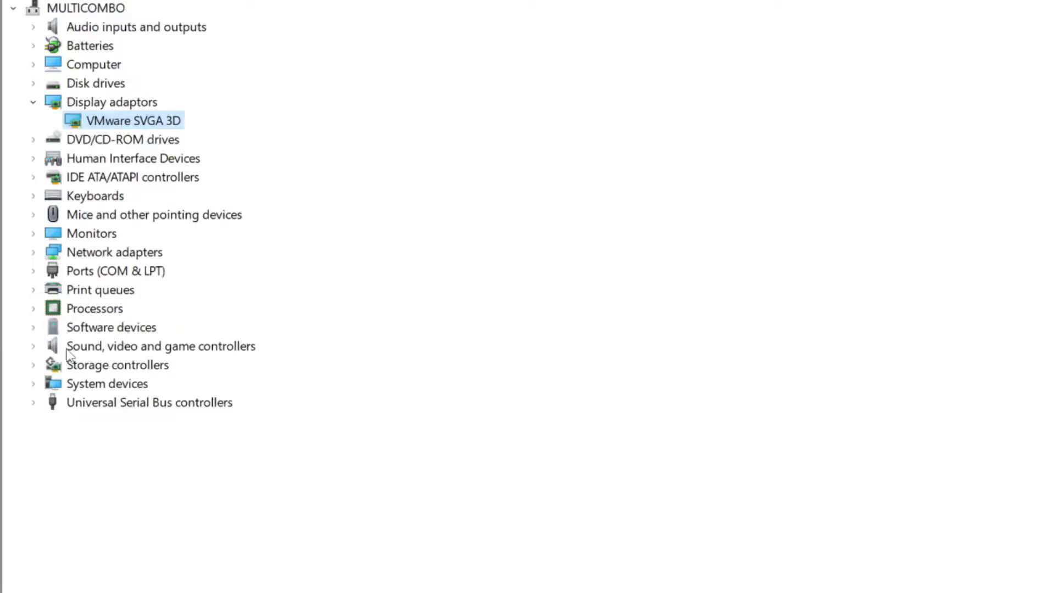
Update the High Definition Audio Device driver using the automatic driver search, and close Device Manager.
left_click(66, 350)
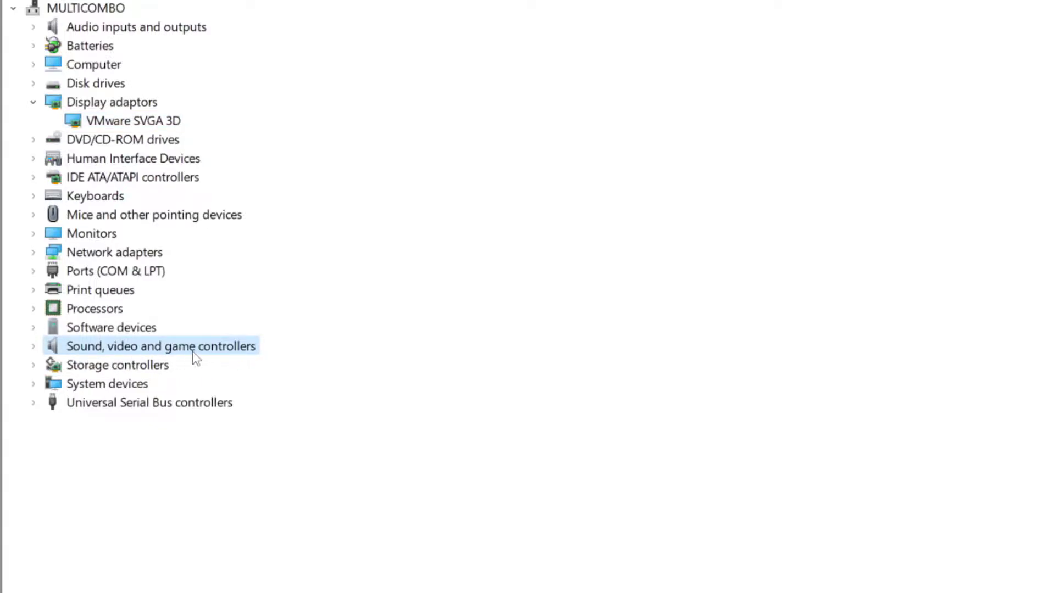
left_click(33, 348)
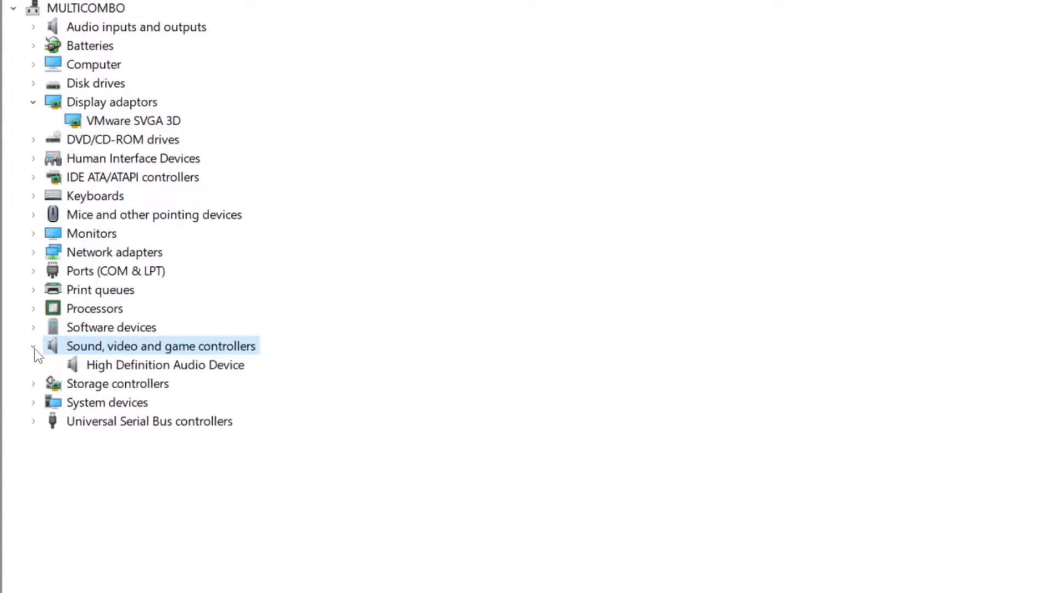
left_click(246, 367)
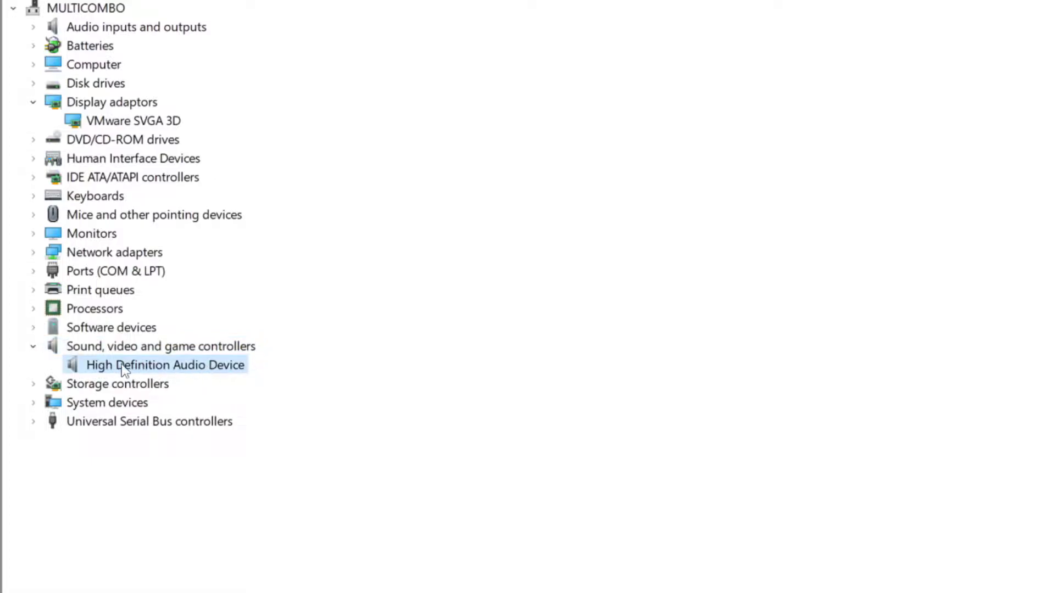
right_click(155, 368)
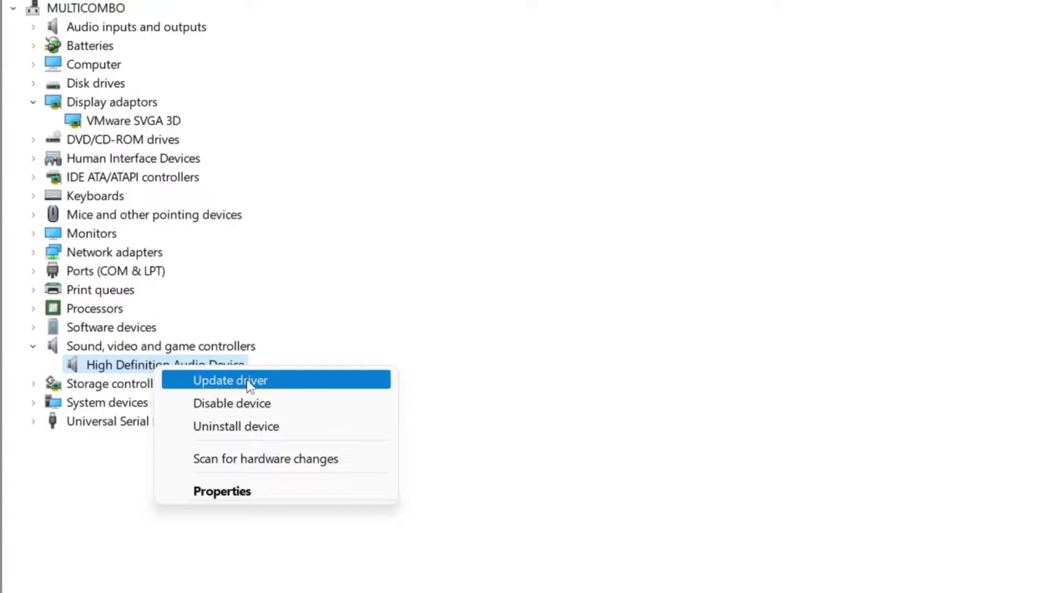
left_click(313, 381)
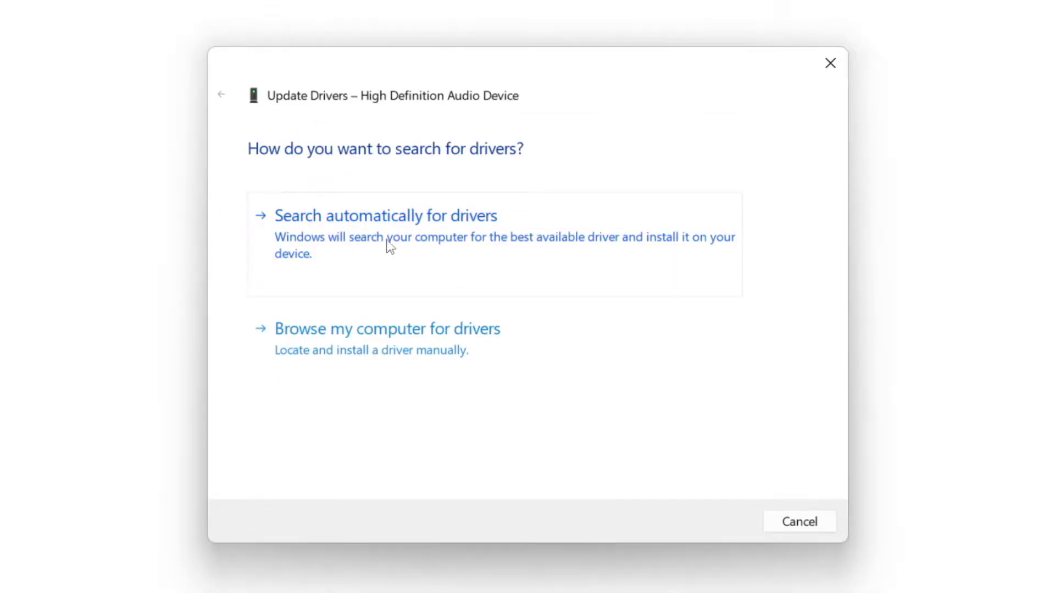
left_click(420, 238)
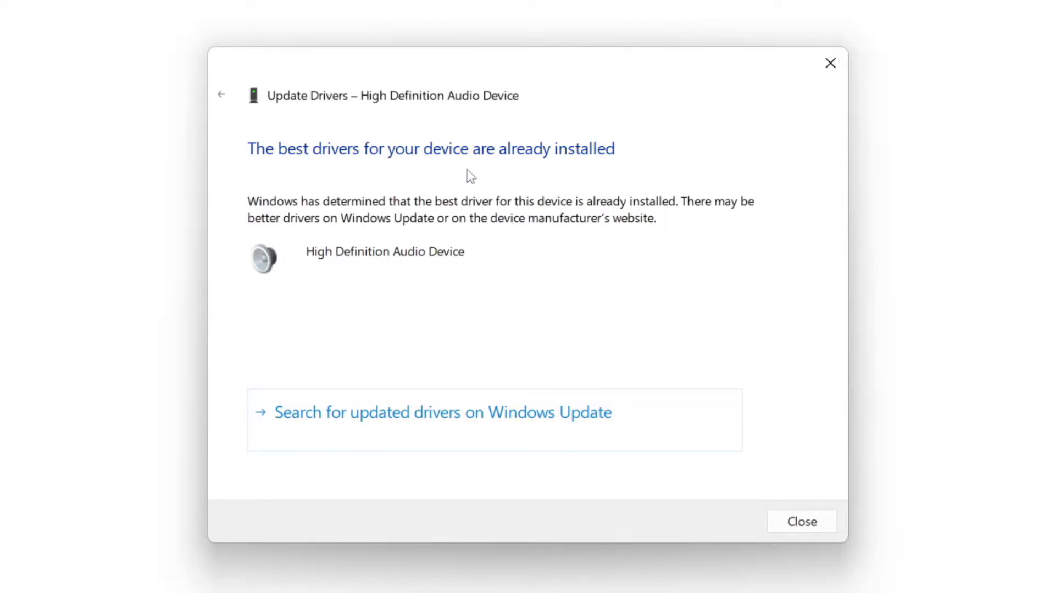
left_click(803, 522)
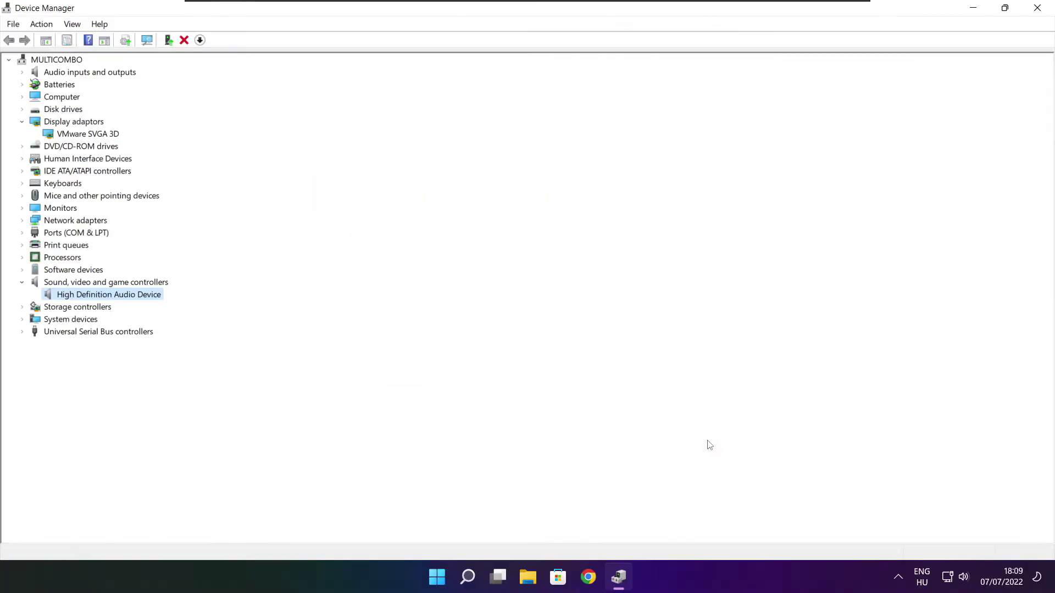
left_click(1038, 8)
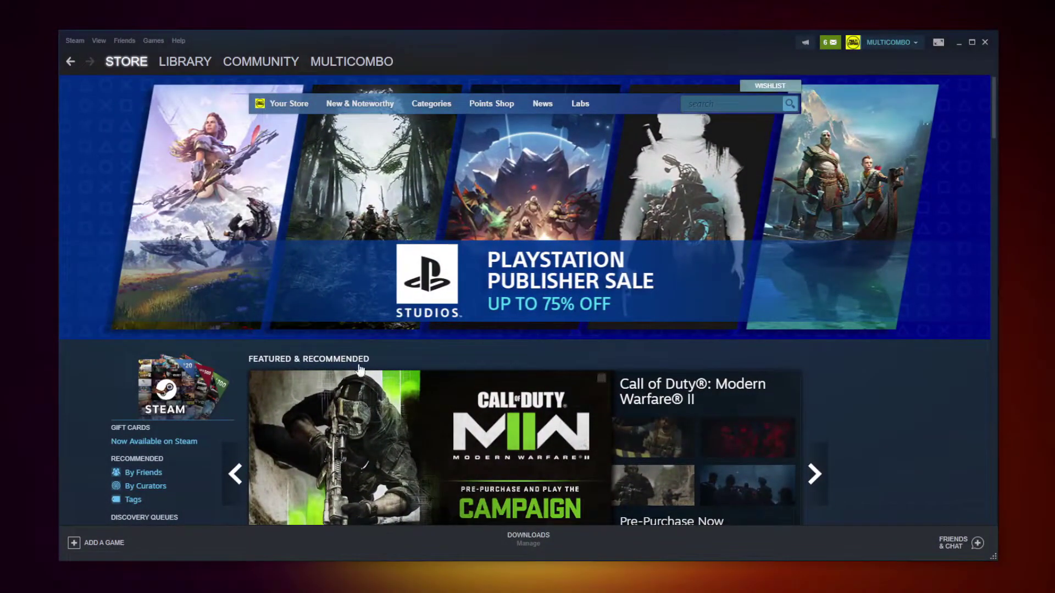
Switch to Steam and verify the integrity of the game files for the favorite game in the library.
mouse_move(194, 78)
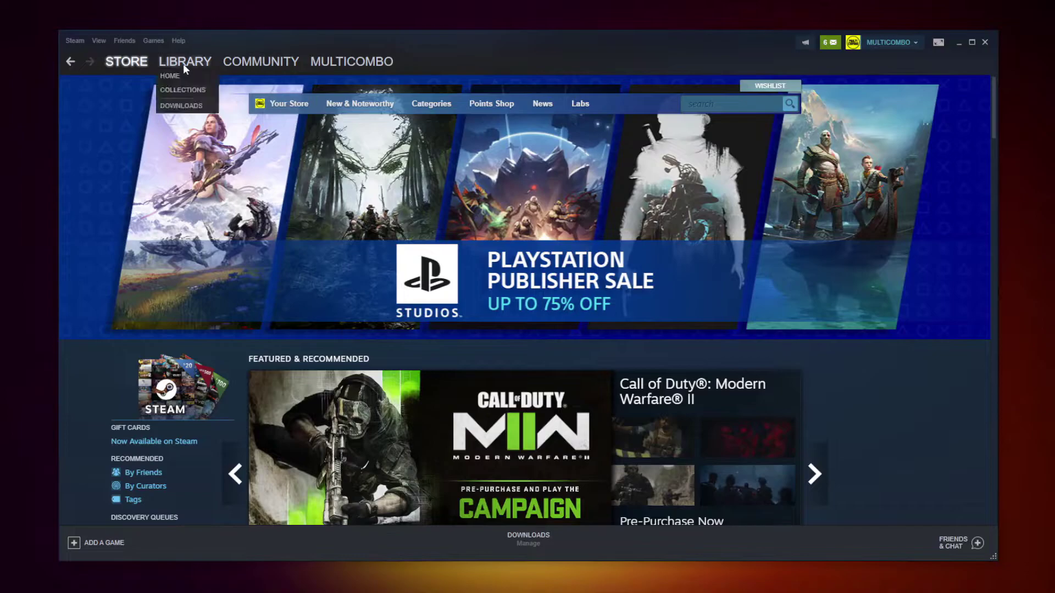
left_click(181, 59)
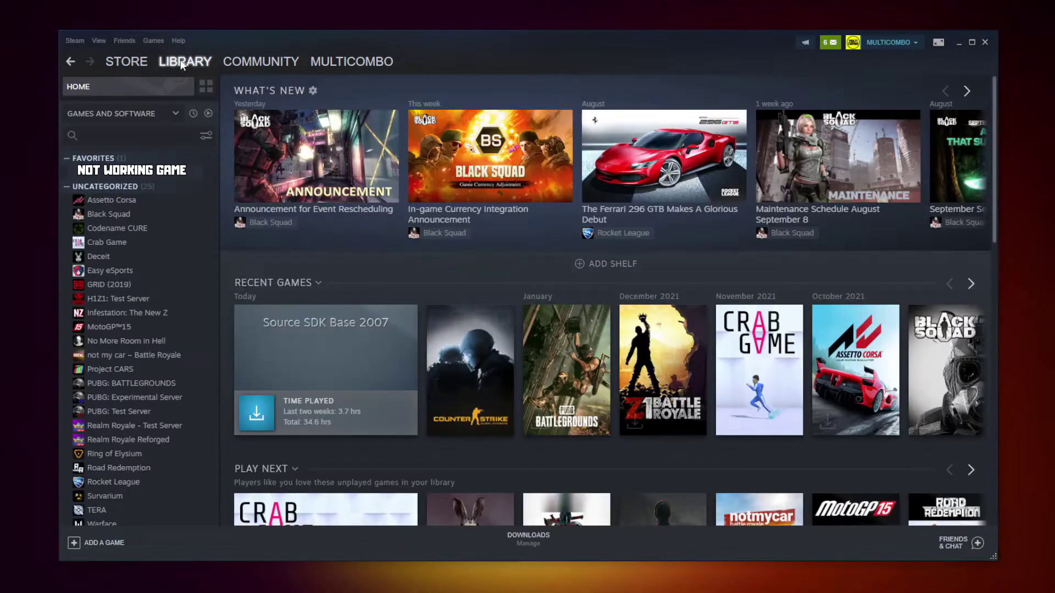
right_click(197, 175)
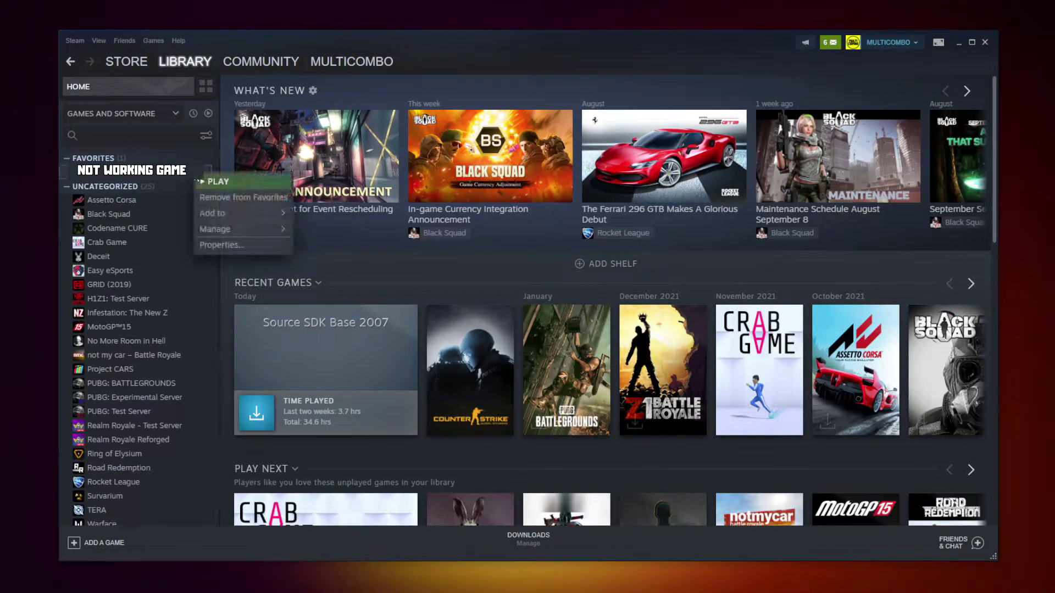
left_click(235, 244)
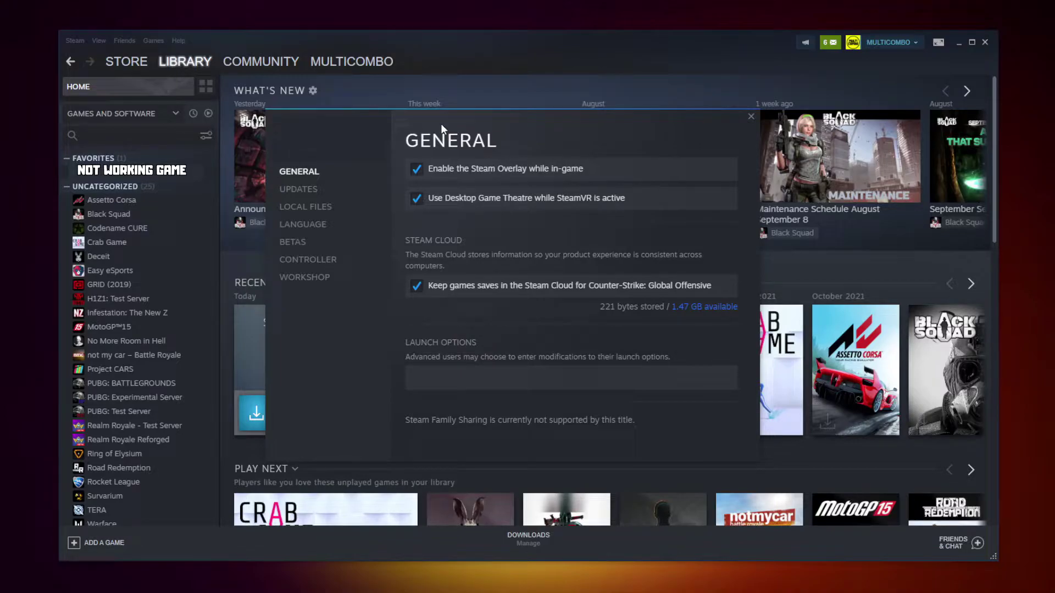
left_click(310, 208)
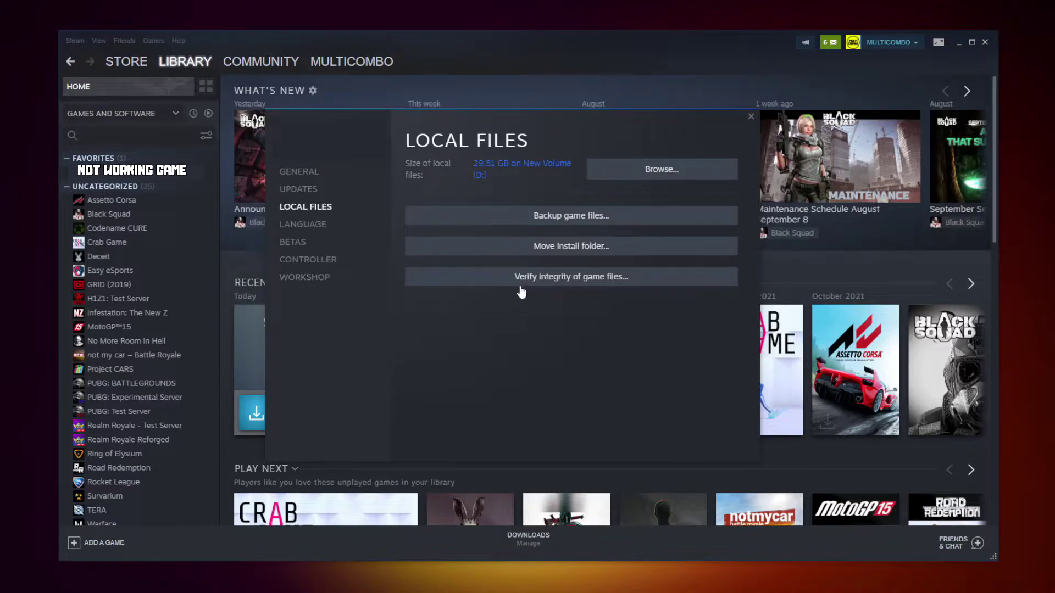
left_click(577, 280)
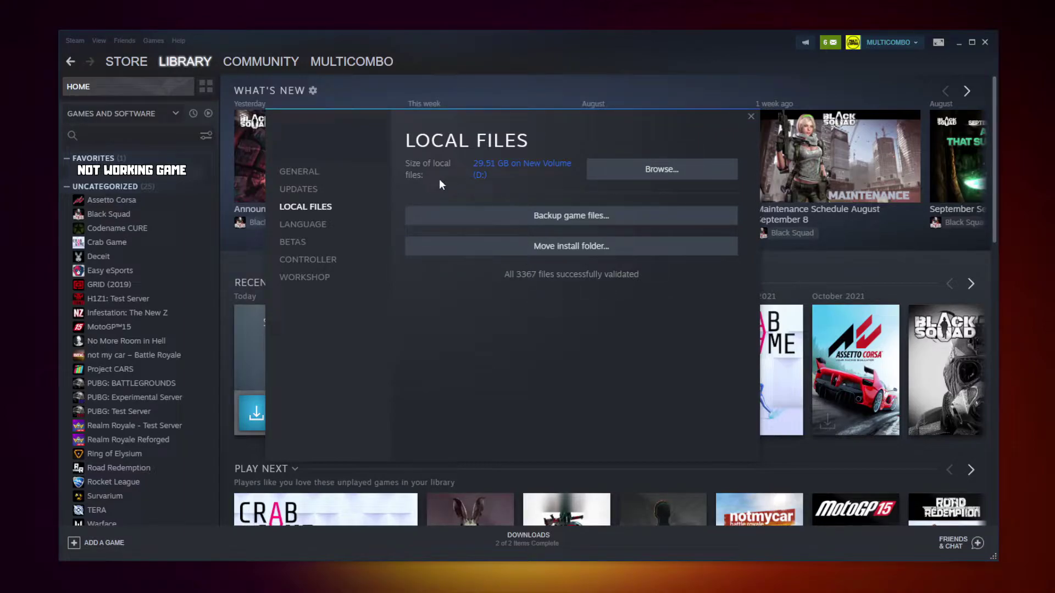
Browse the game's local files and open the compatibility properties of the game's application file.
left_click(666, 171)
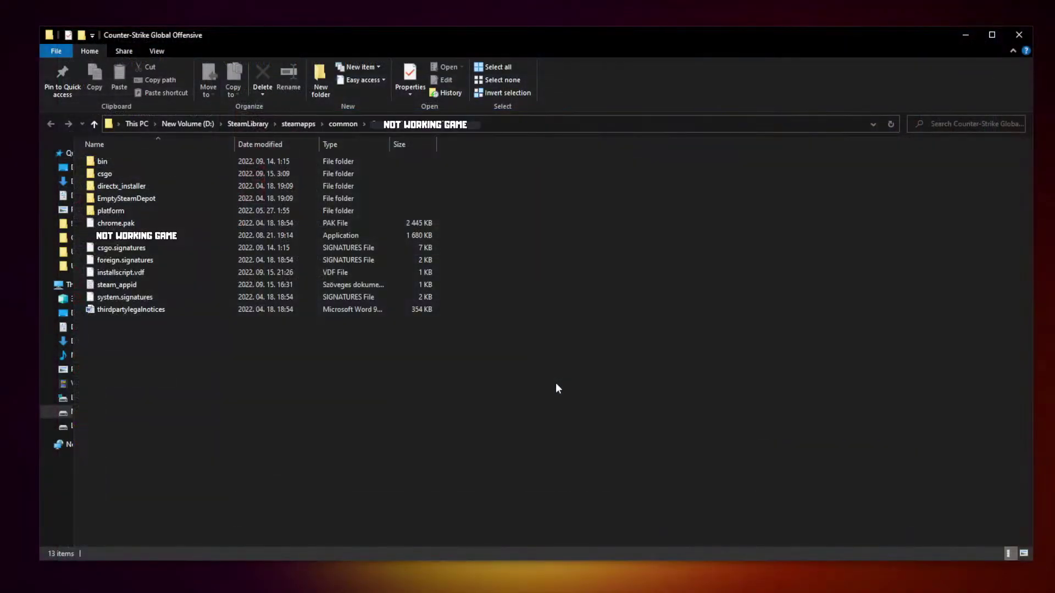
left_click(245, 236)
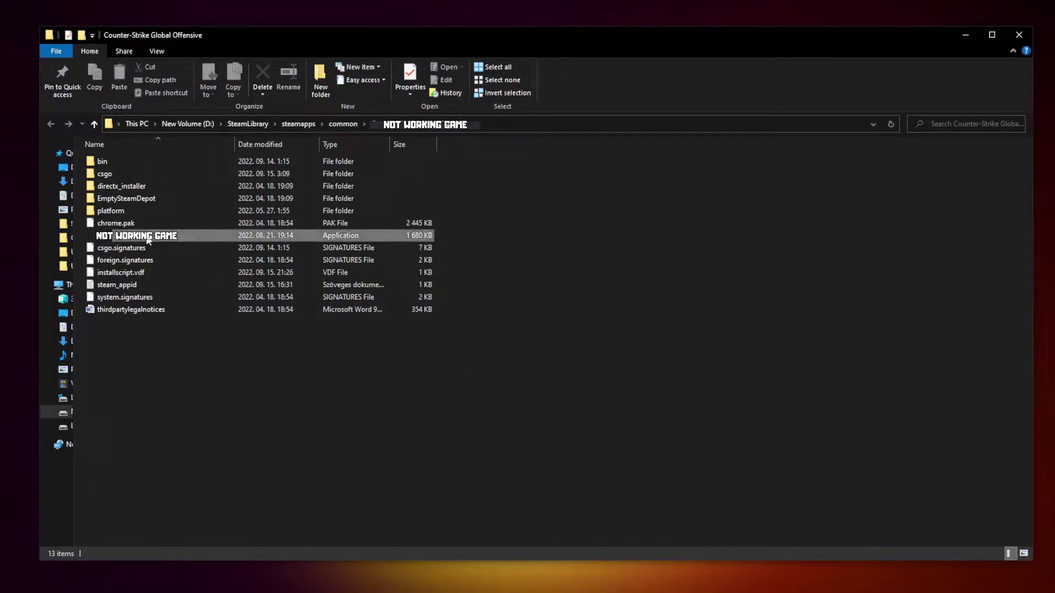
right_click(211, 236)
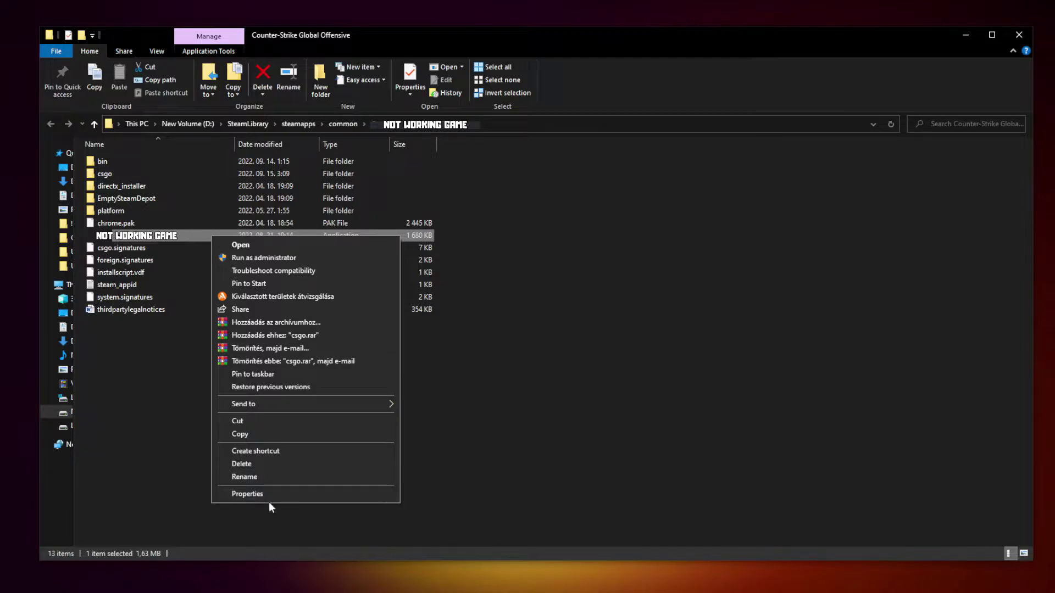
left_click(304, 492)
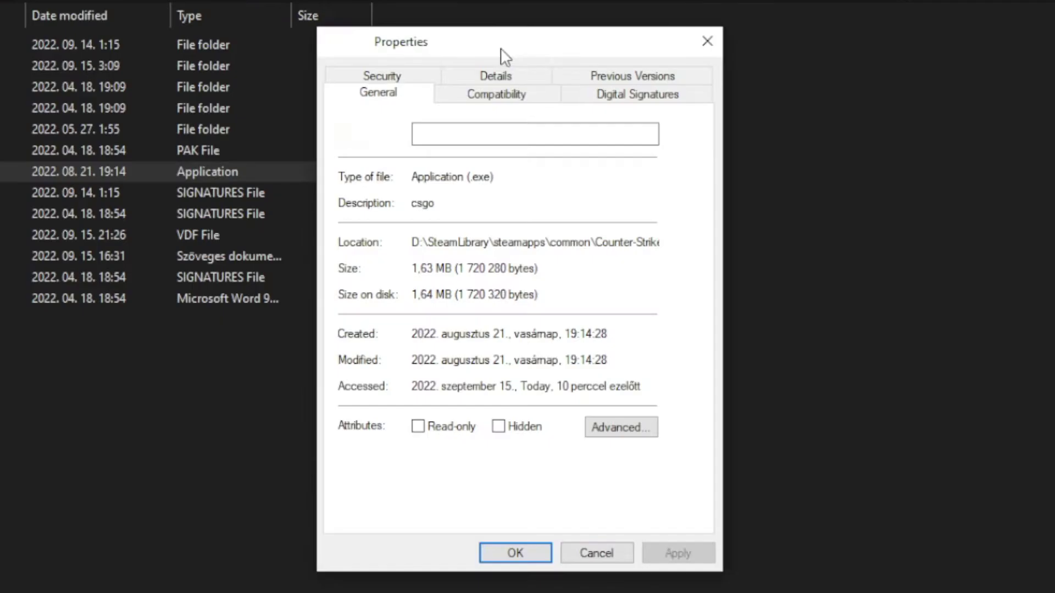
left_click(509, 105)
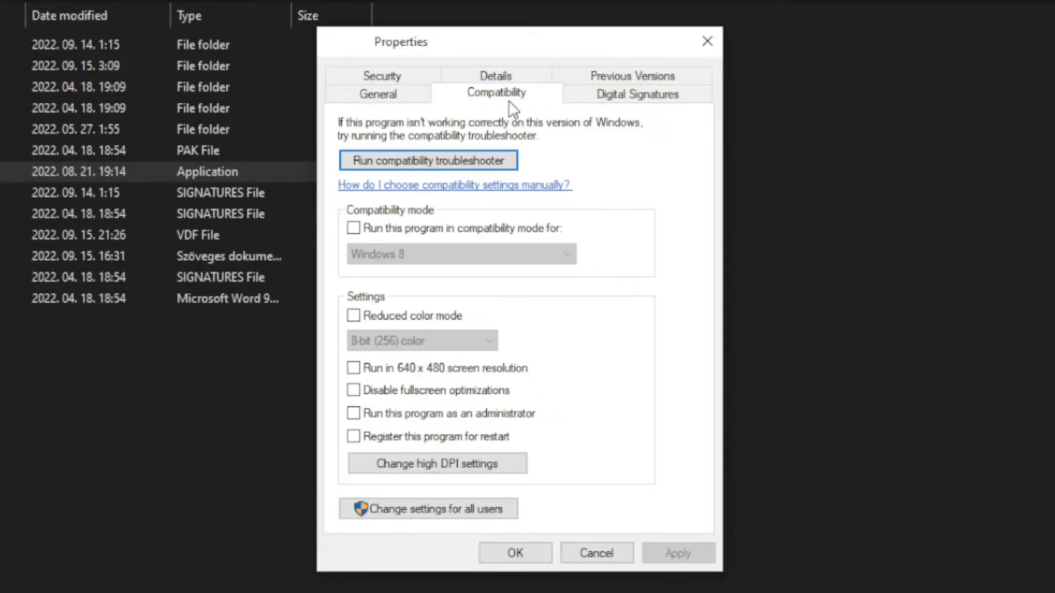
Set the game to run in Windows 8 compatibility mode, with fullscreen optimizations disabled and as administrator, and apply the properties.
left_click(354, 229)
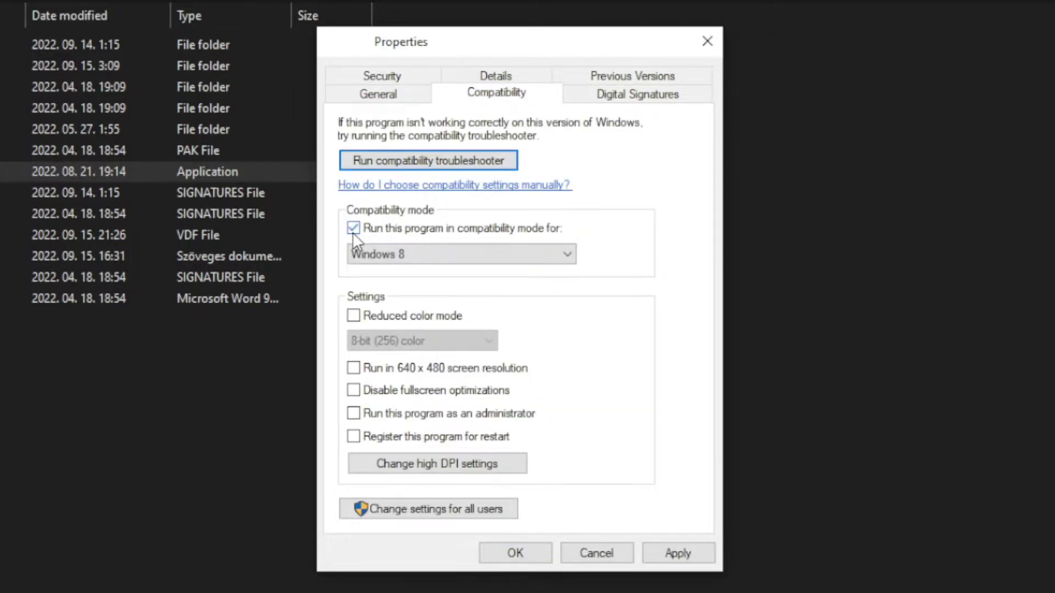
left_click(407, 251)
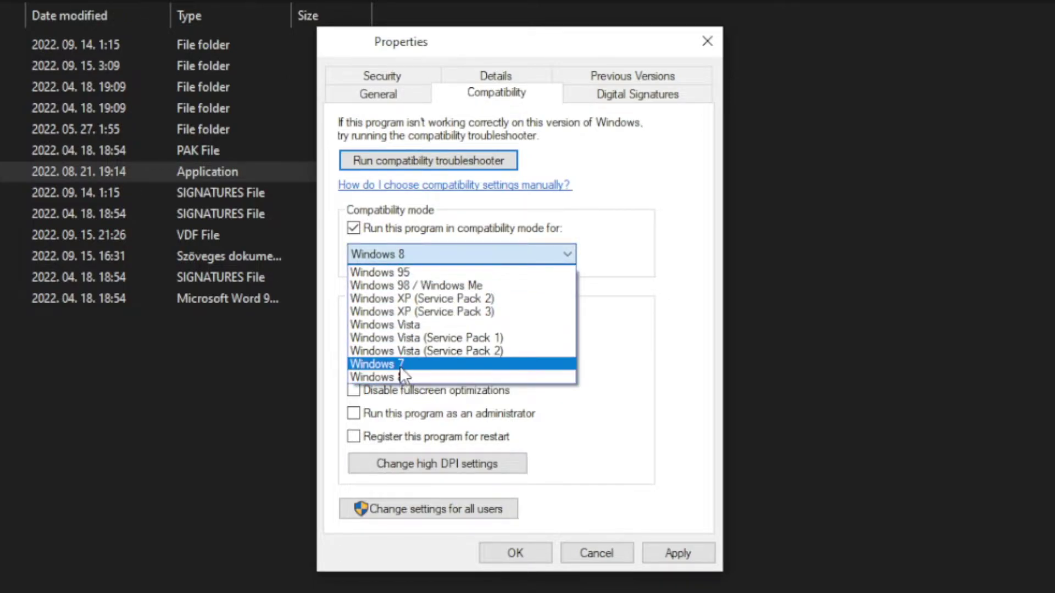
left_click(407, 378)
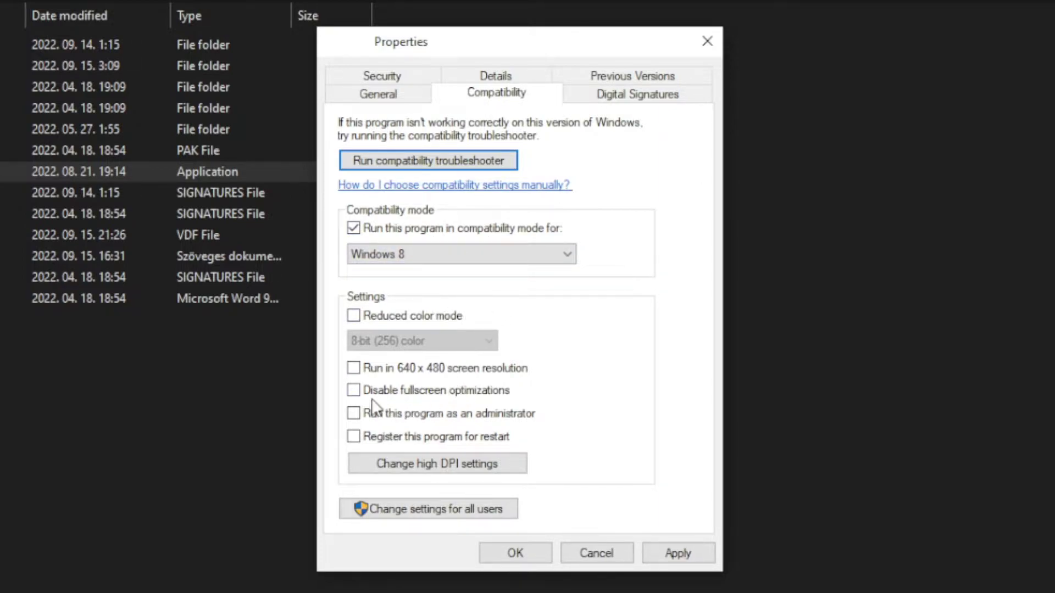
left_click(427, 393)
left_click(510, 421)
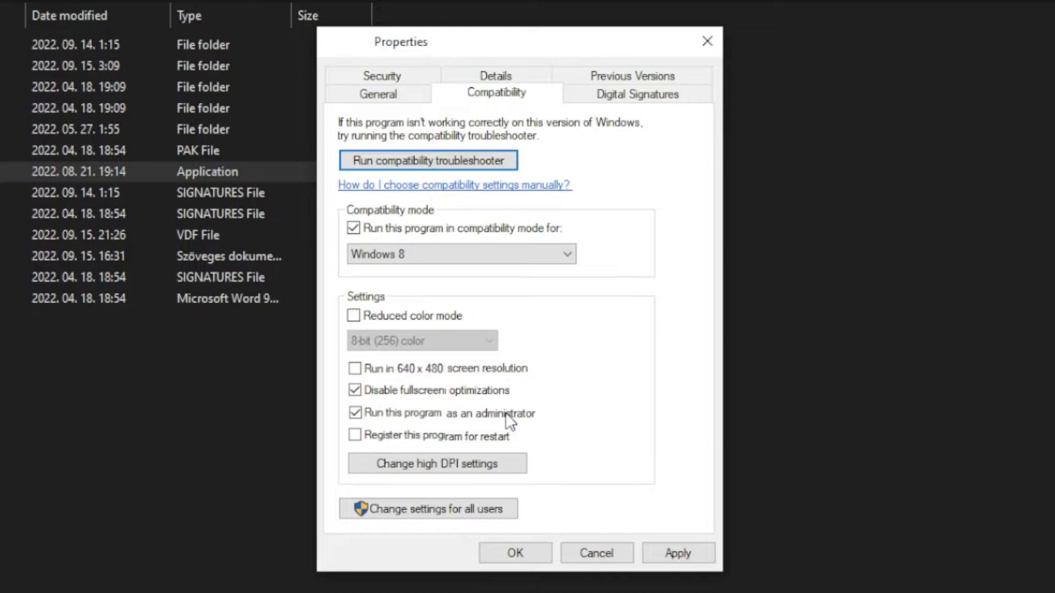
left_click(685, 552)
left_click(516, 559)
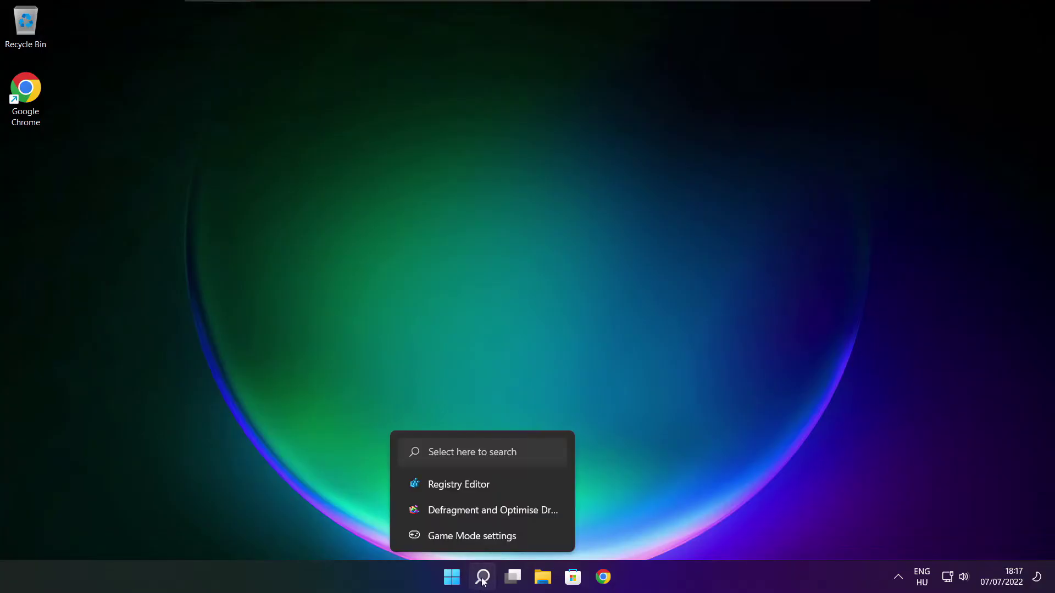
Search Windows for "updates", run a check for Windows updates, and close Settings.
left_click(483, 577)
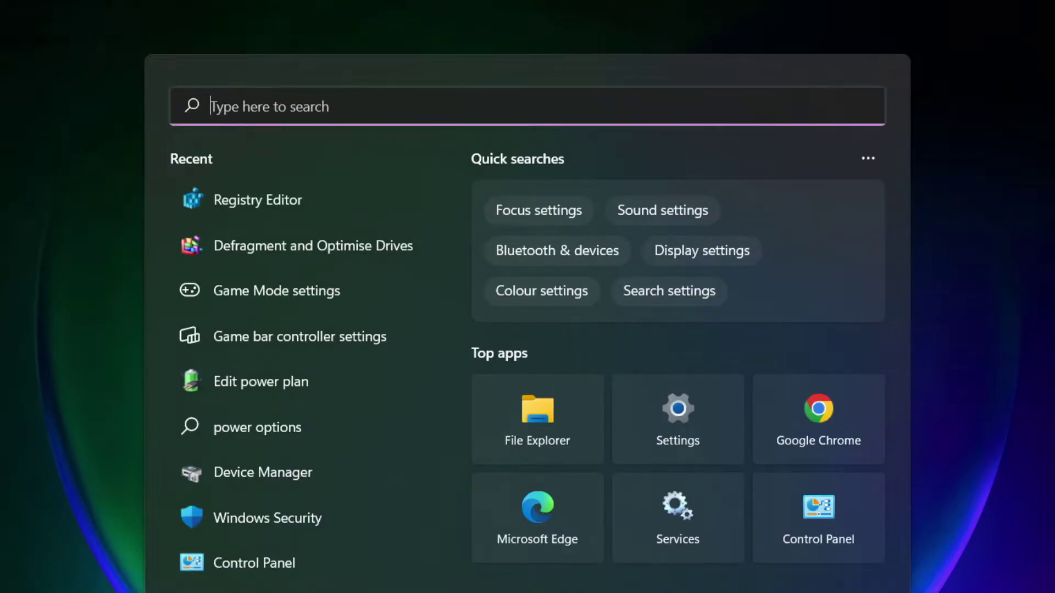
type("u")
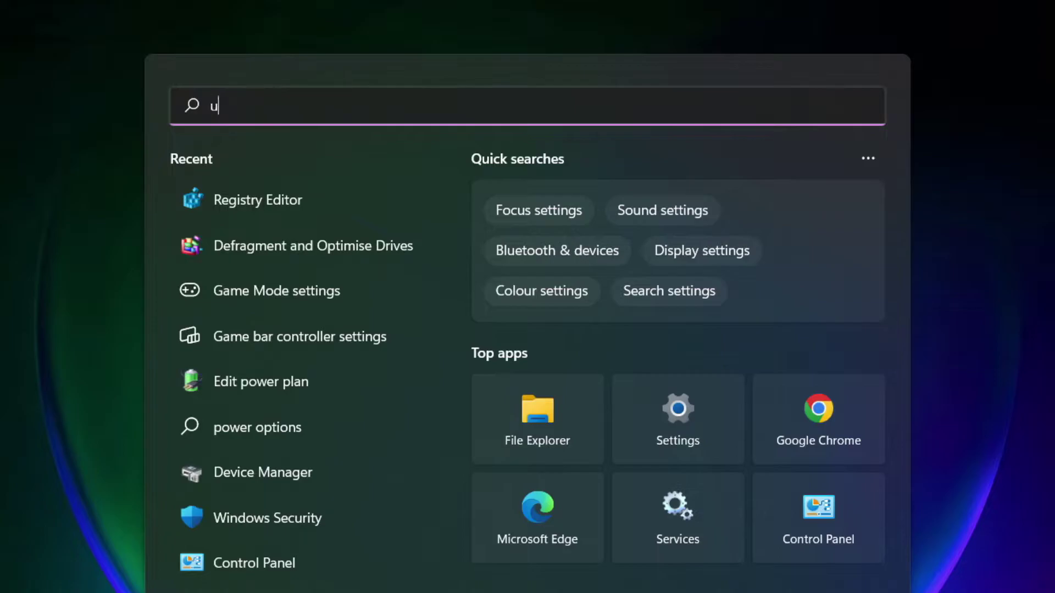
type("pdates")
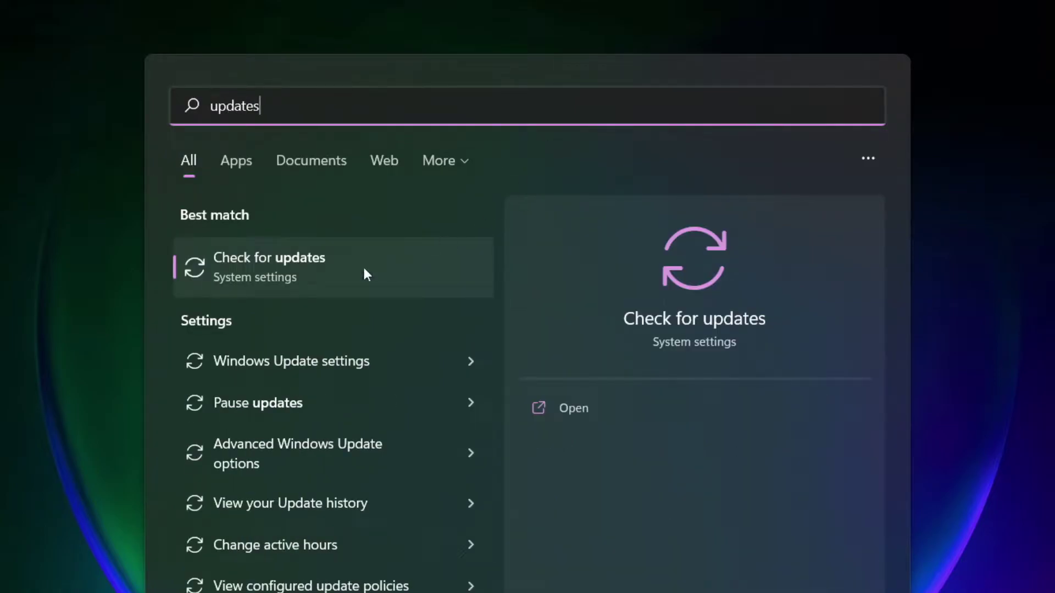
left_click(323, 274)
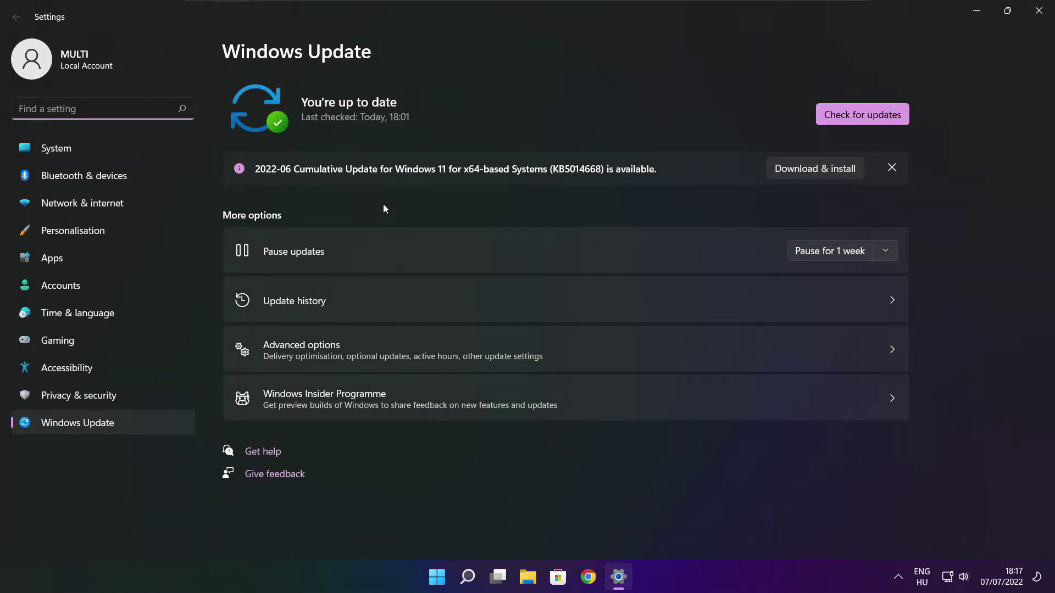
left_click(862, 114)
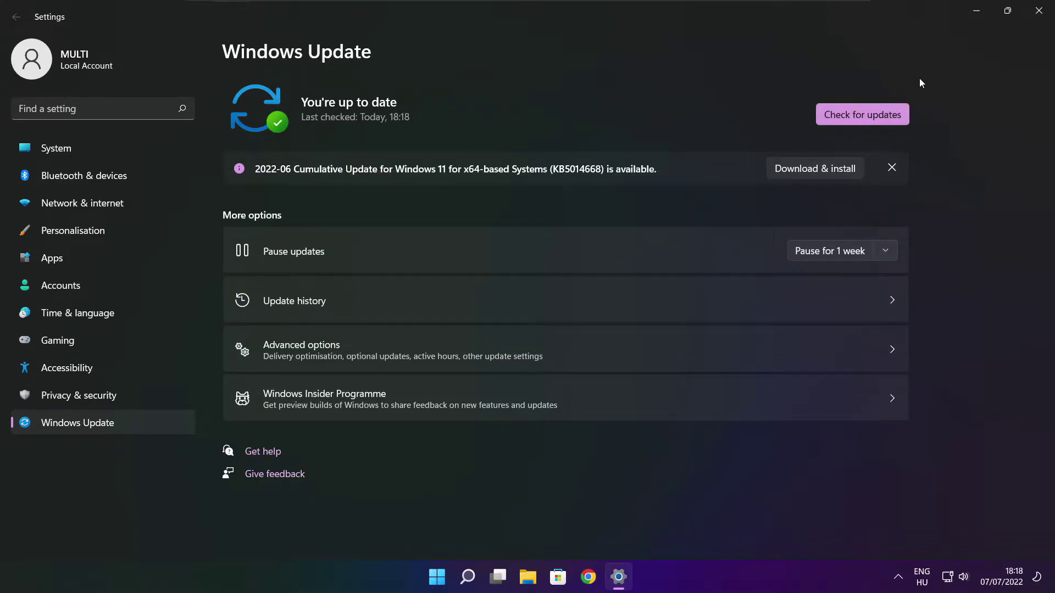
left_click(1038, 11)
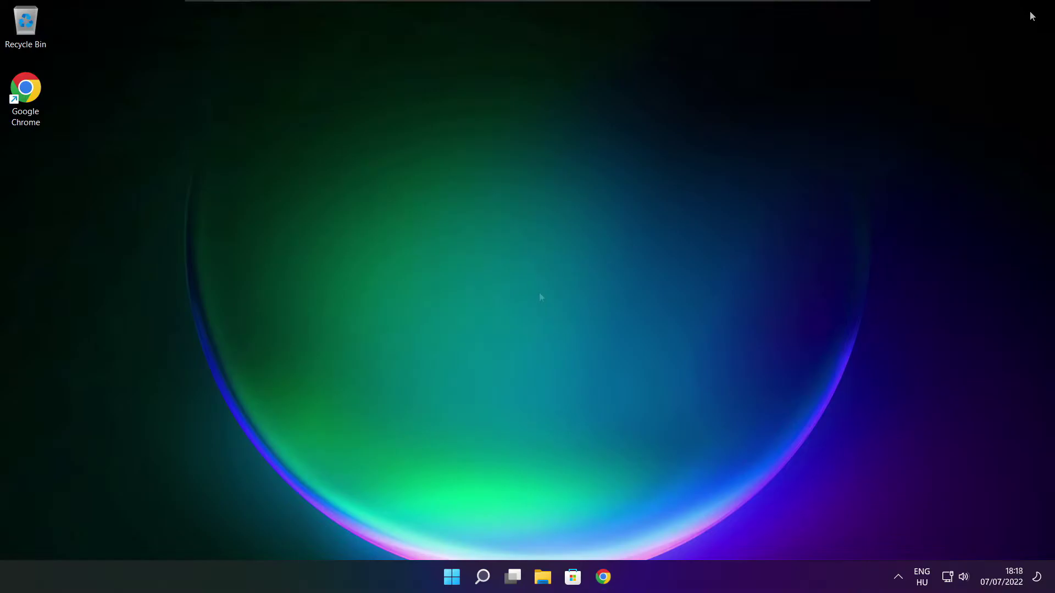
Switch to Chrome and download the English DirectX End-User Runtime Web Installer from the Microsoft Download Center page.
left_click(603, 578)
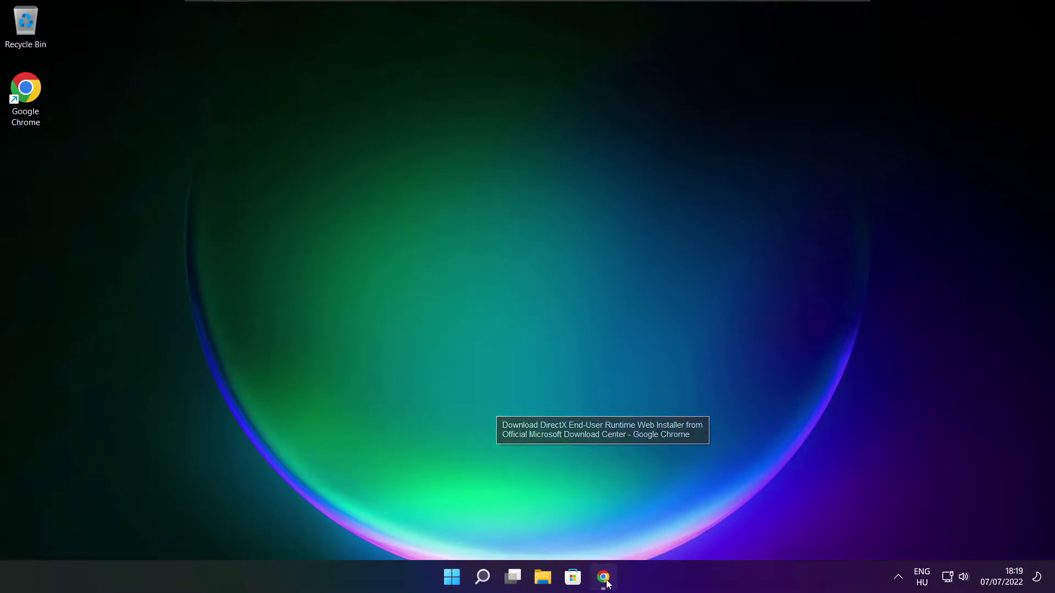
key("ctrl+l")
key("End")
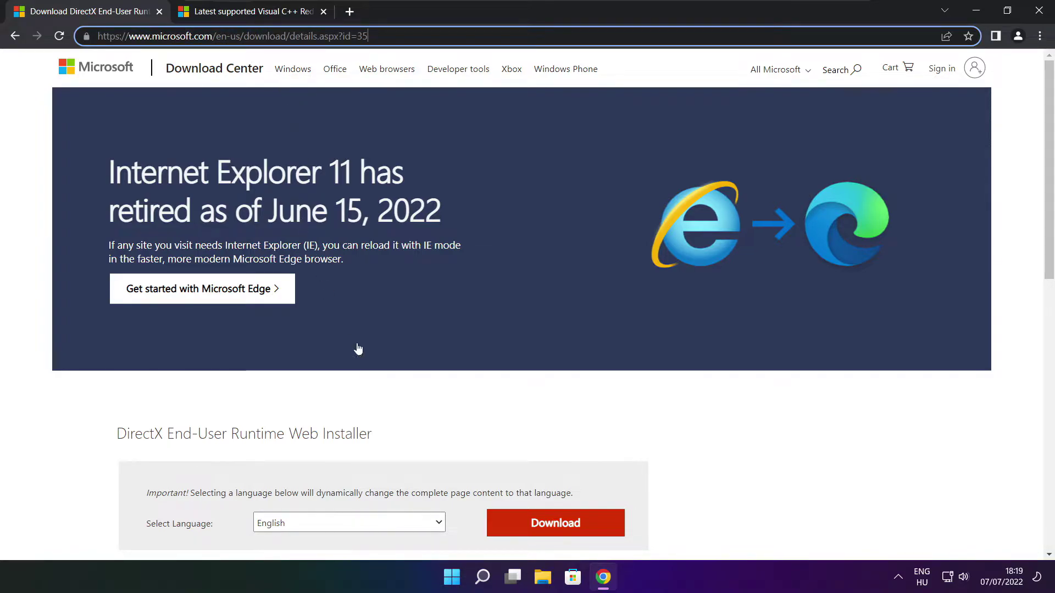
left_click(376, 399)
scroll(421, 244, "down", 4)
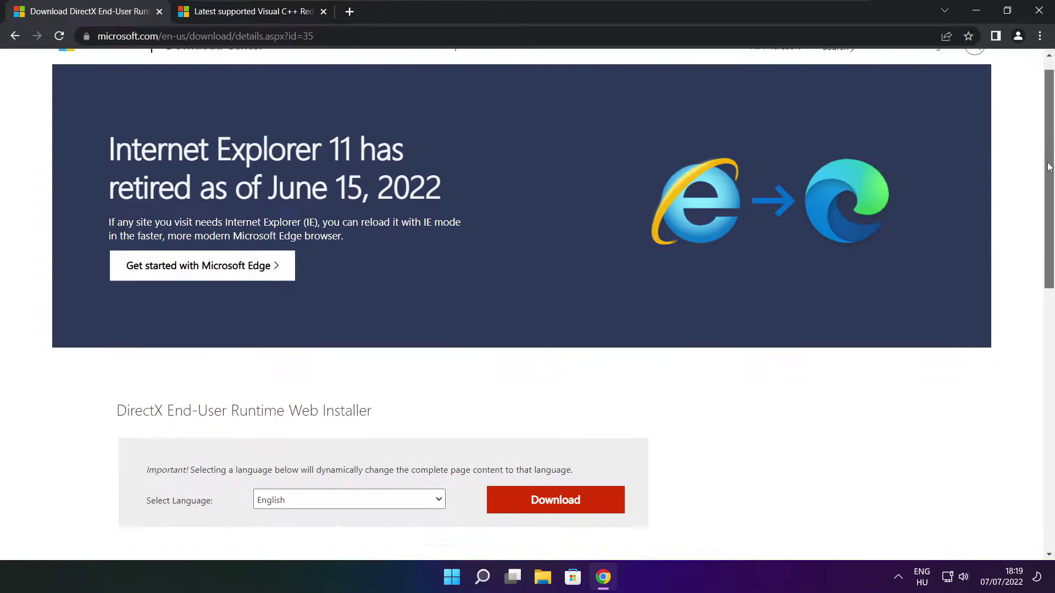
left_click_drag(391, 229, 450, 232)
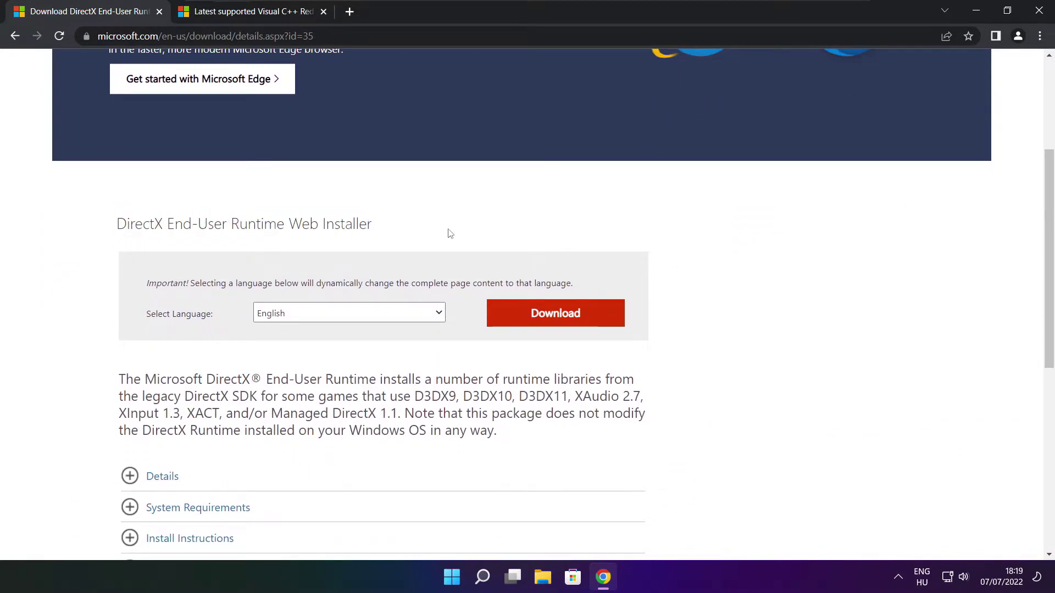
left_click(559, 316)
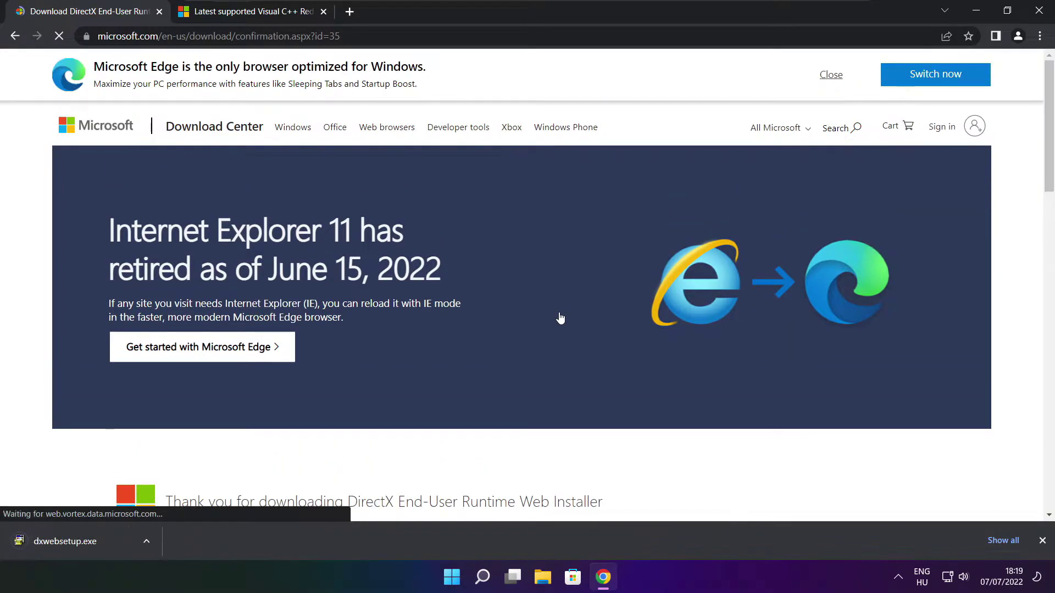
Run dxwebsetup.exe, accept the license agreement, and install the DirectX runtime components without the Bing Bar.
left_click(98, 542)
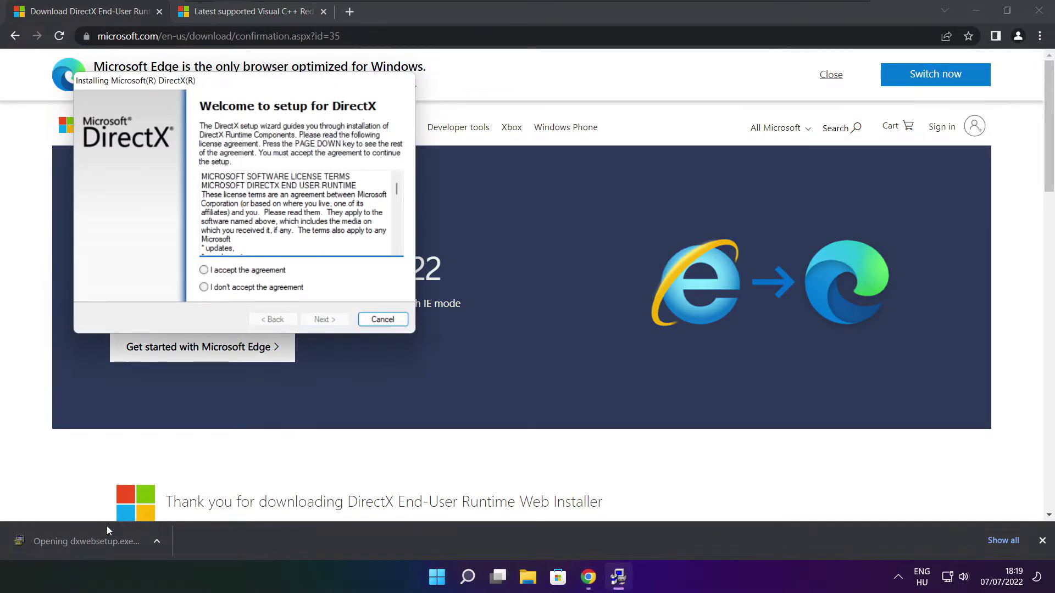
left_click_drag(229, 97, 502, 155)
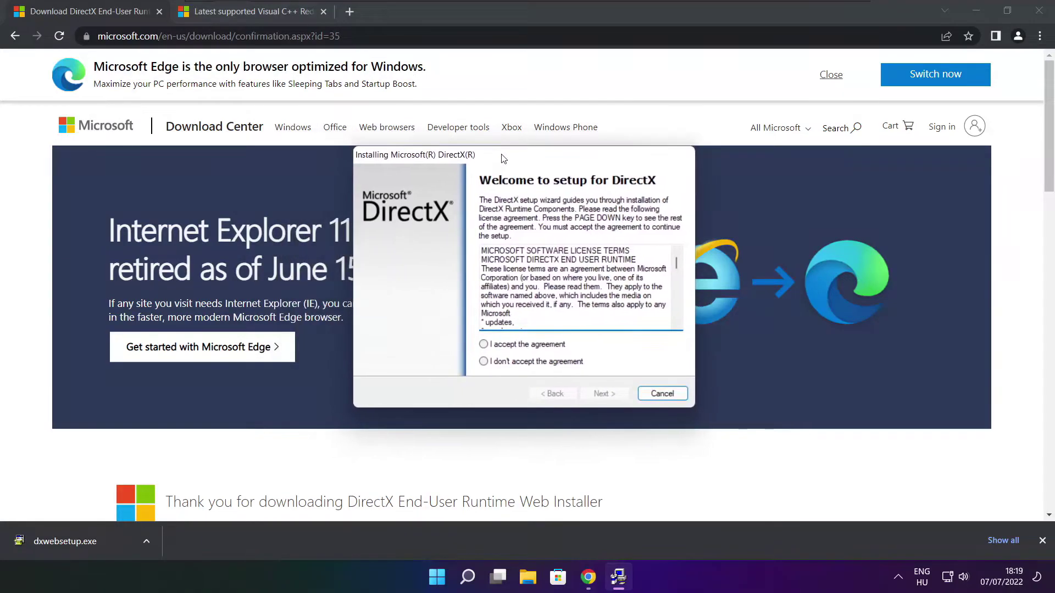
scroll(577, 292, "down", 15)
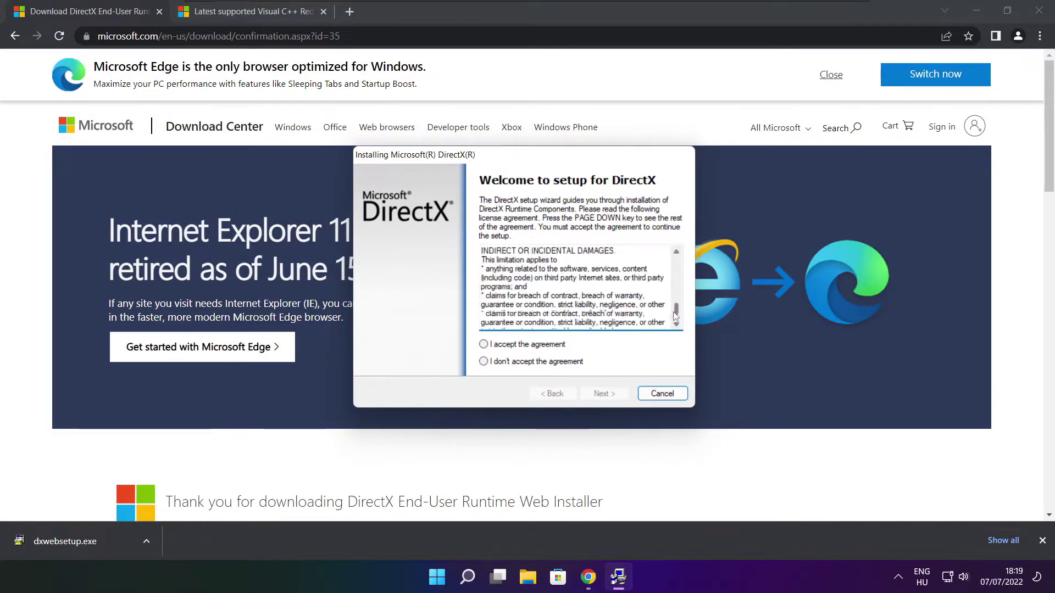
left_click(490, 346)
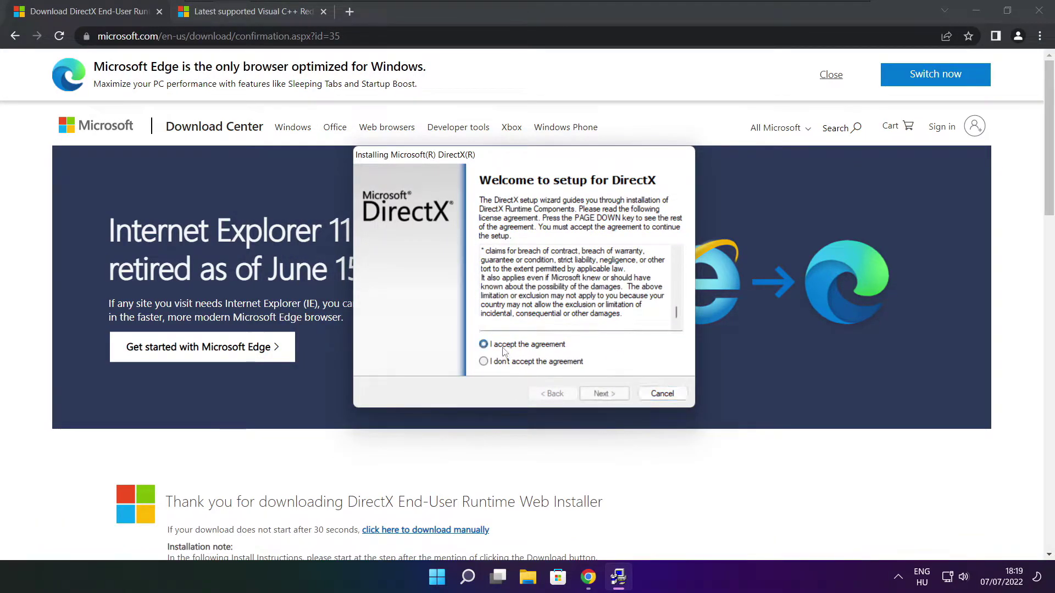
left_click(604, 394)
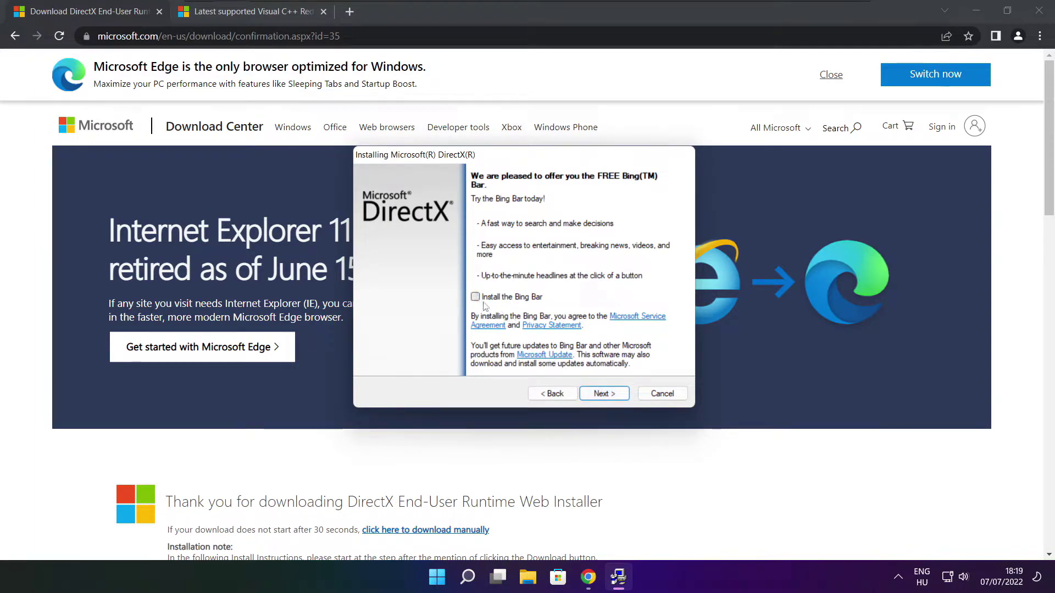
left_click(607, 394)
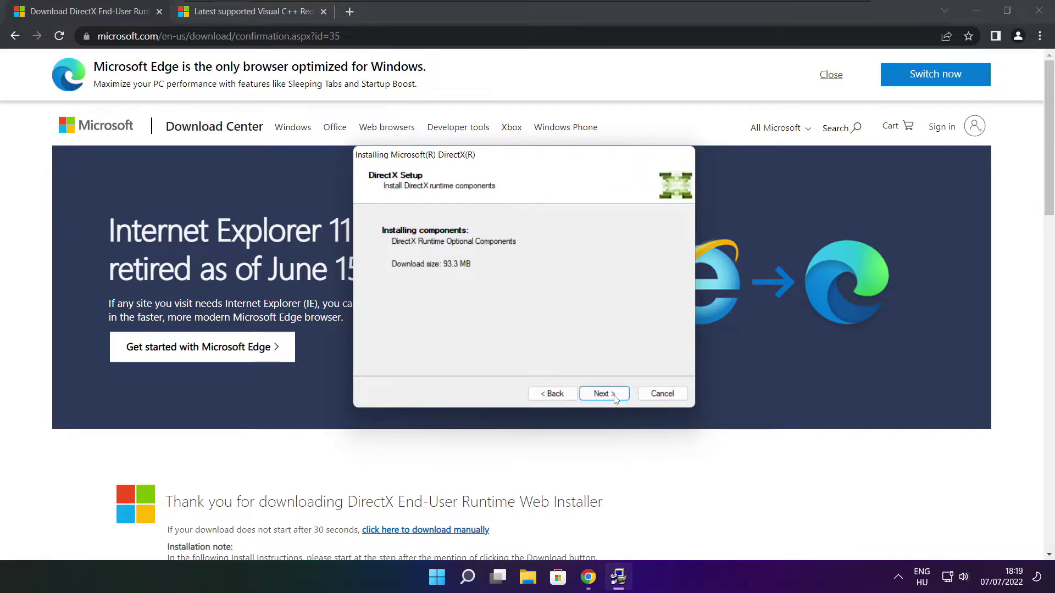
left_click(604, 395)
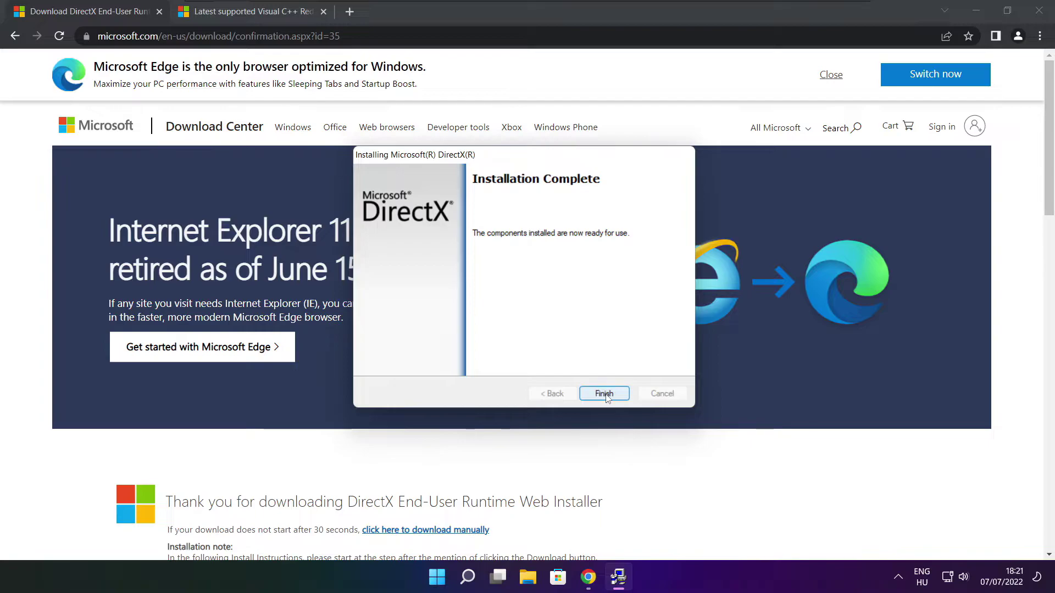
left_click(604, 394)
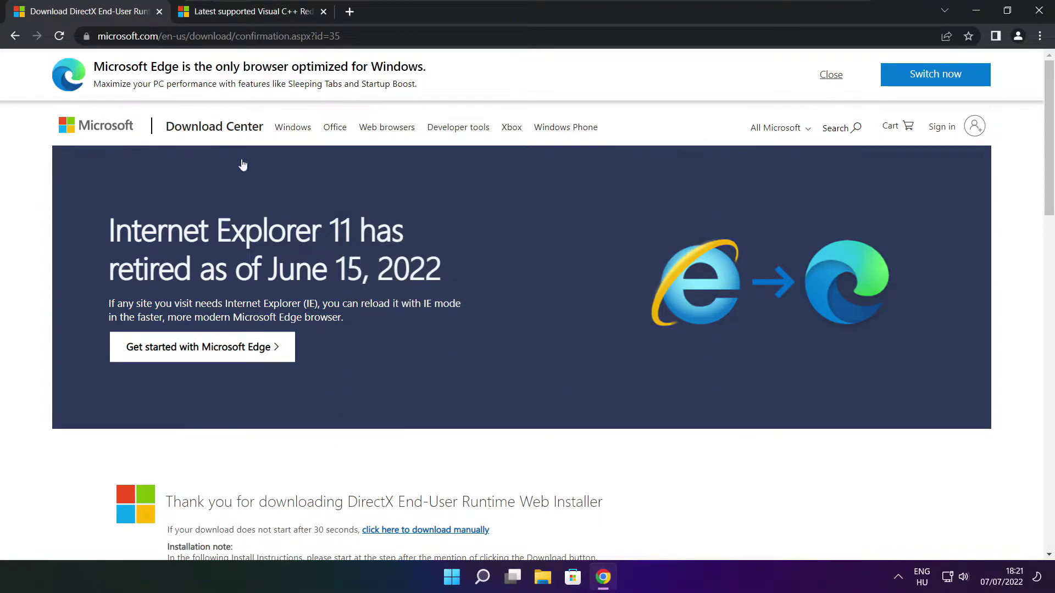
Close the DirectX page and download the ARM64, X86 and X64 Visual C++ Redistributables for Visual Studio 2015, 2017, 2019 and 2022.
left_click(160, 12)
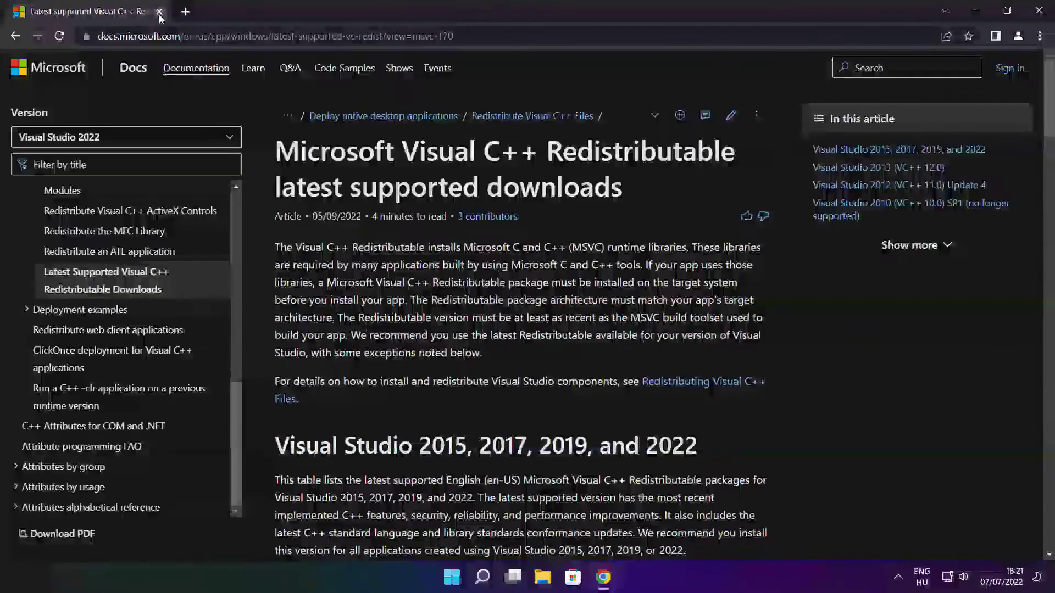
key("ctrl+l")
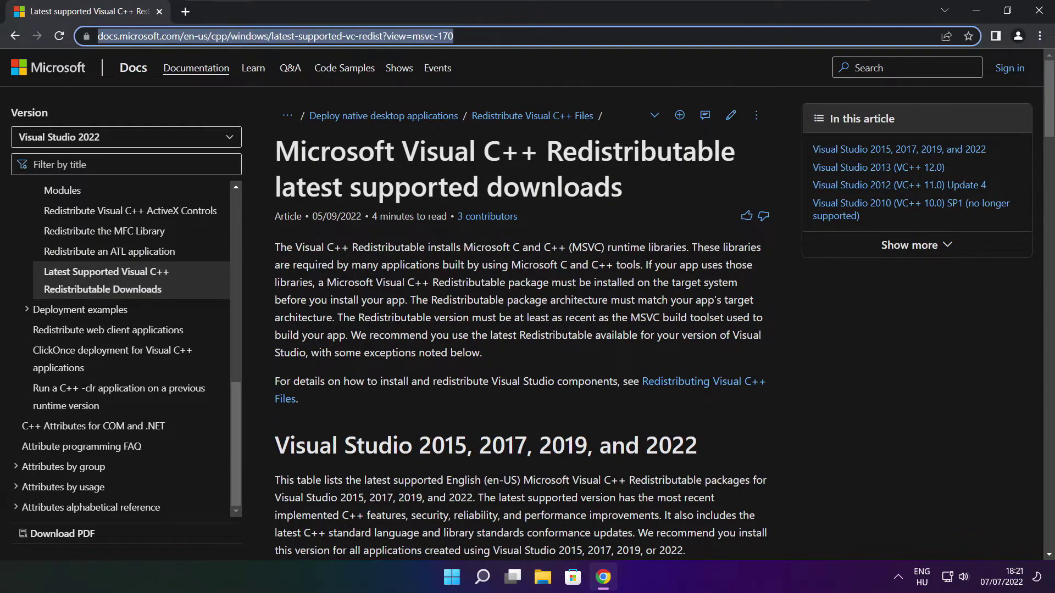
key("End")
left_click(523, 67)
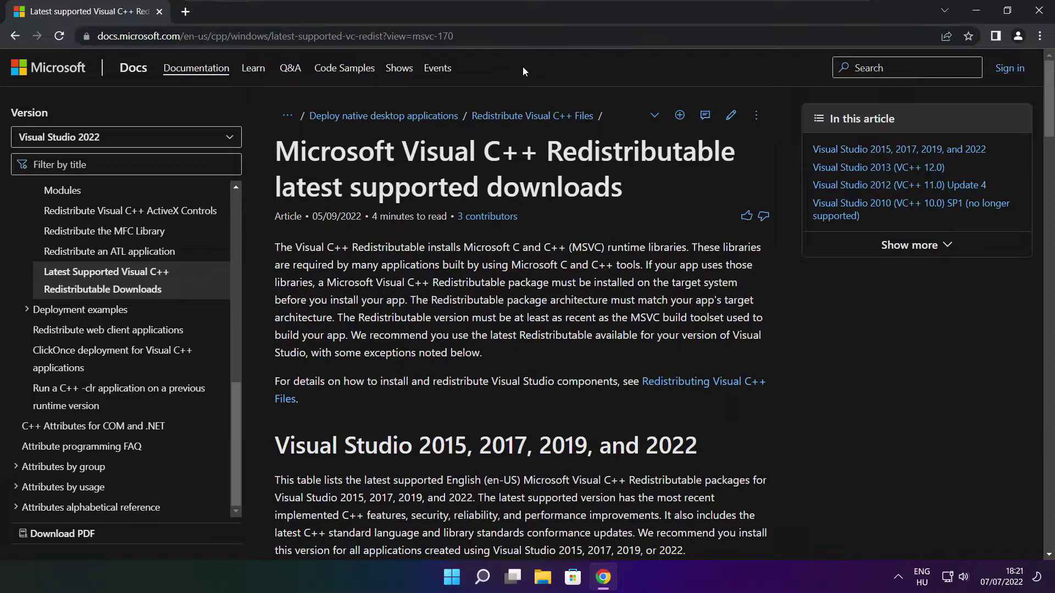
left_click_drag(1048, 104, 1044, 154)
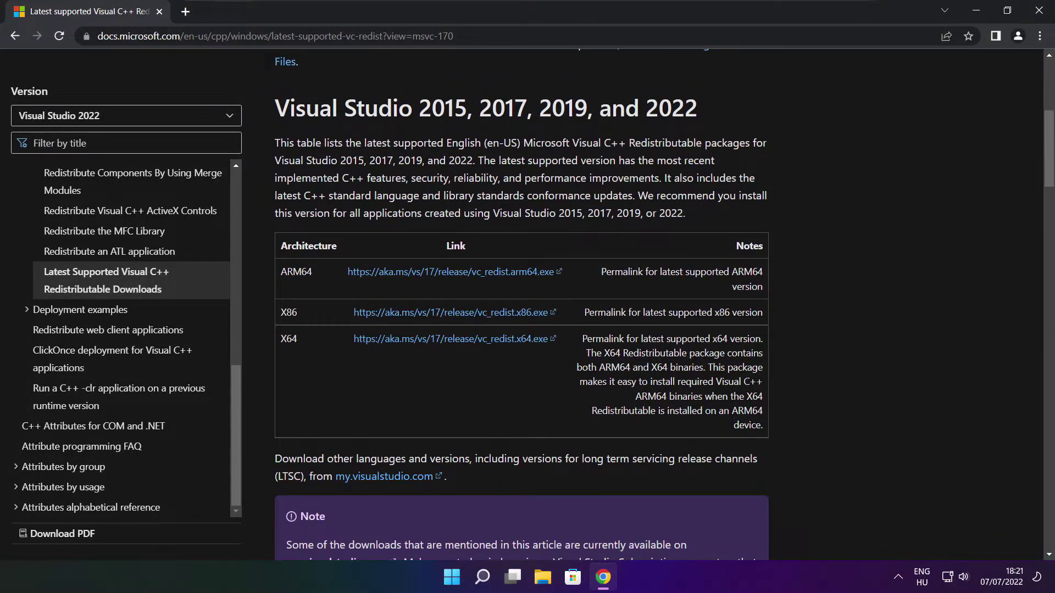
left_click_drag(277, 262, 709, 378)
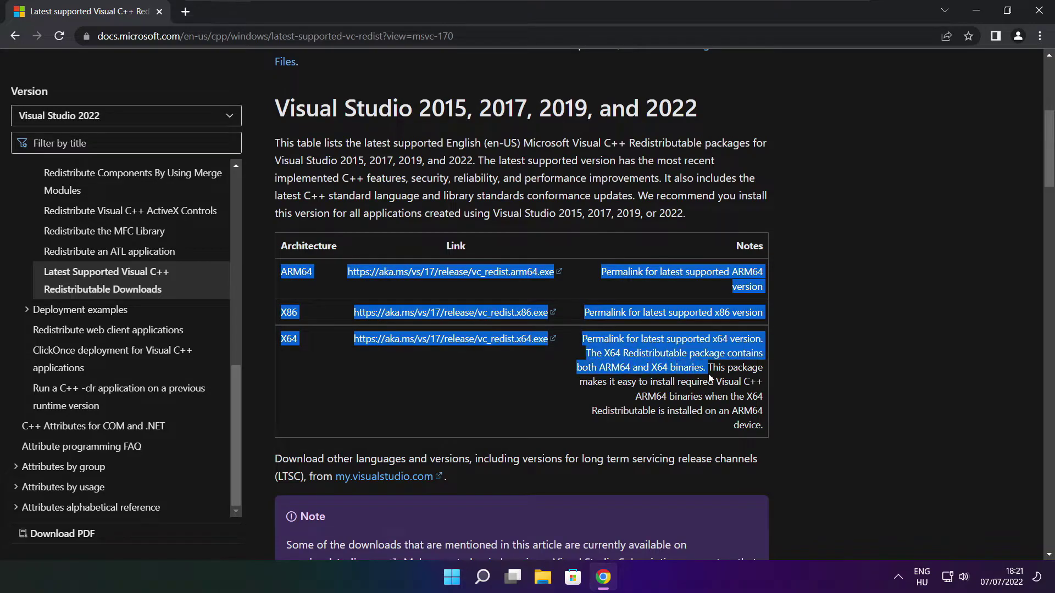
left_click(709, 378)
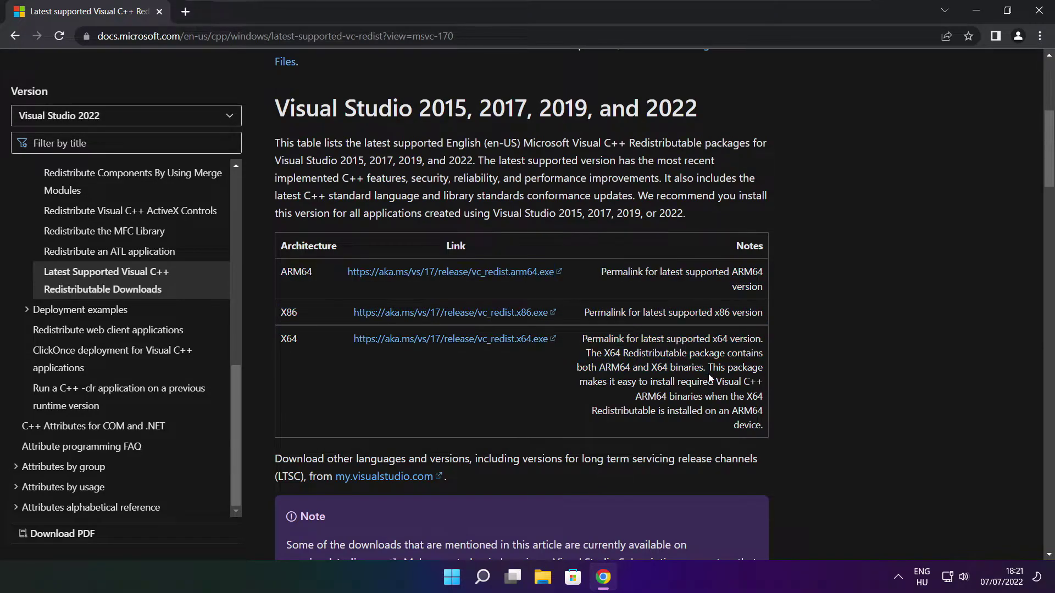
left_click(438, 273)
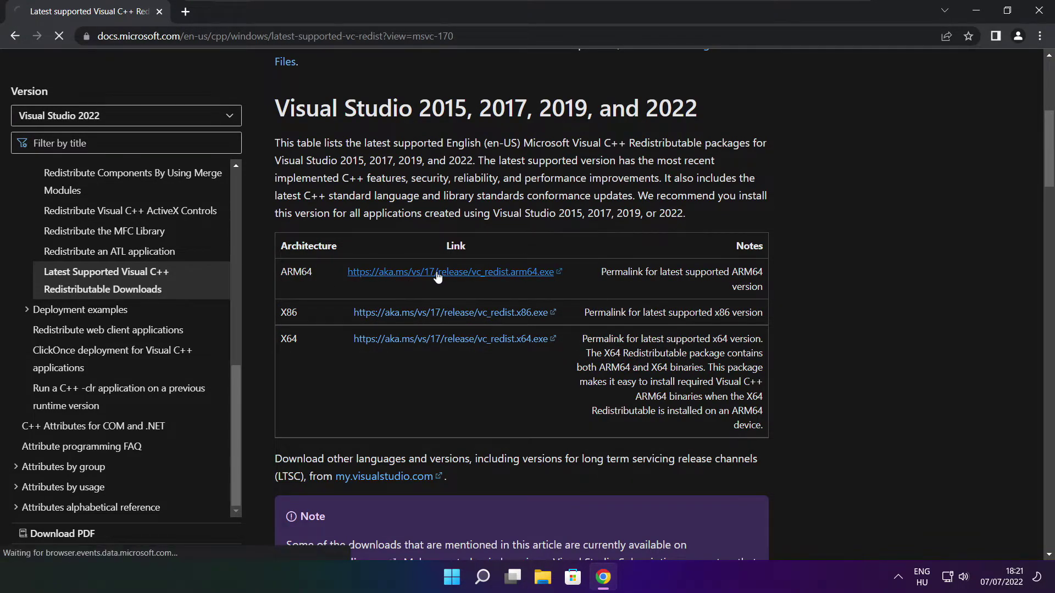
left_click(436, 317)
left_click(434, 340)
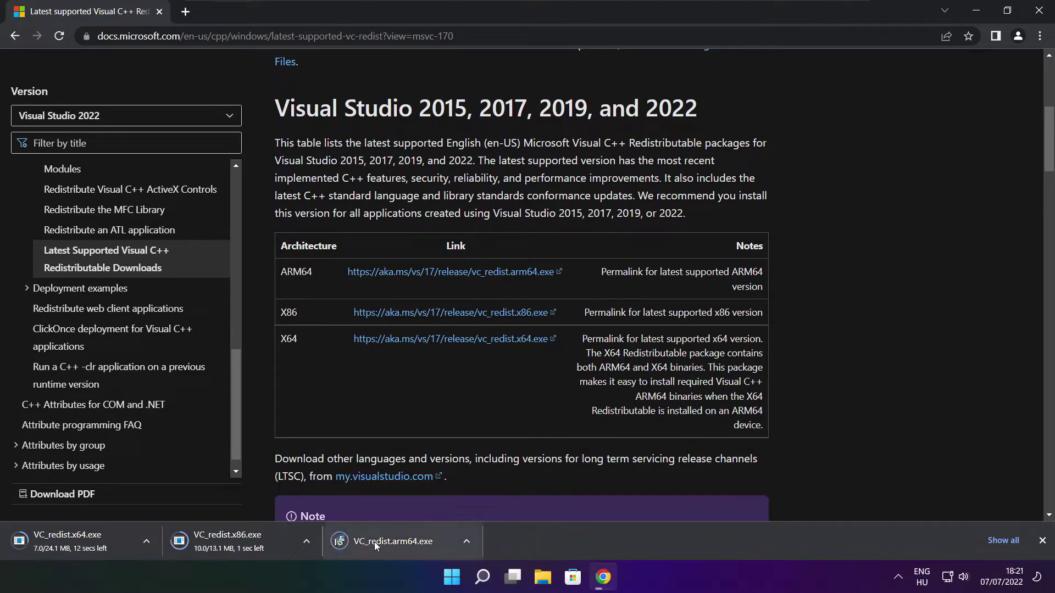
Run VC_redist.arm64.exe, agree to the license terms, start the installation, and close the installer.
left_click(402, 543)
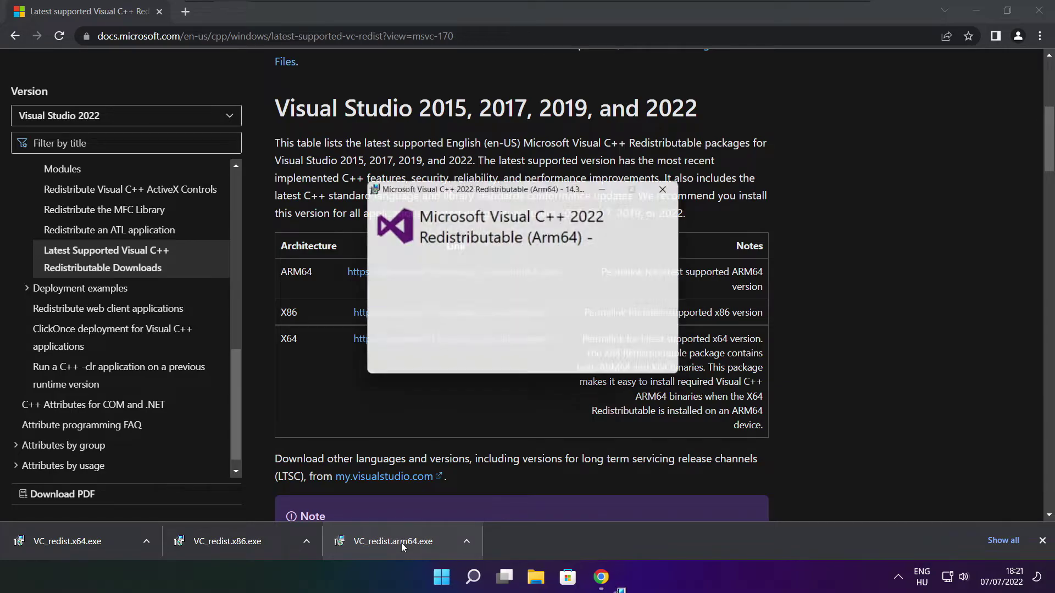
left_click_drag(677, 273, 677, 324)
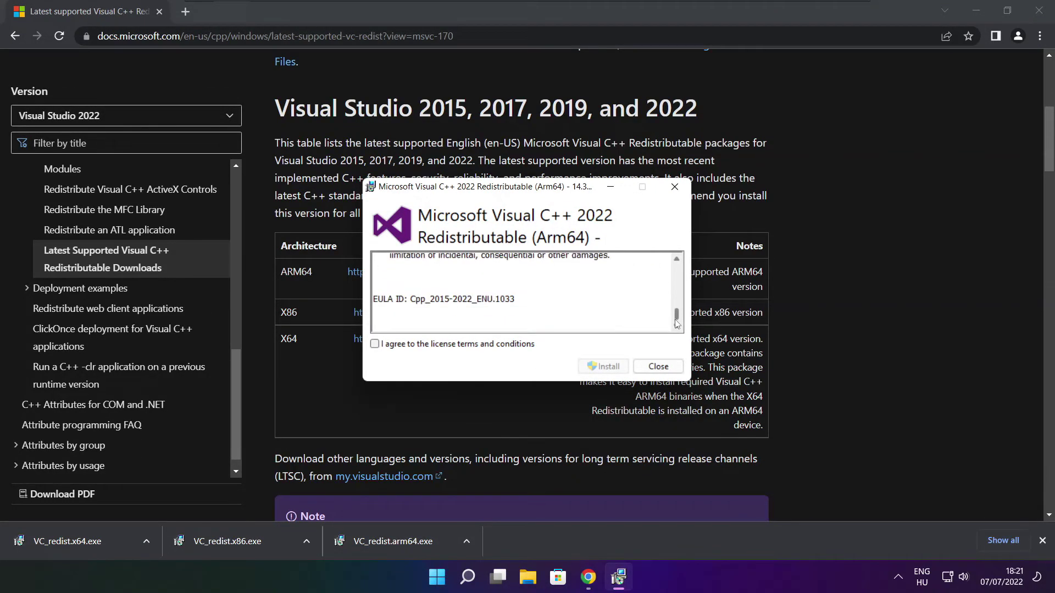
left_click(375, 345)
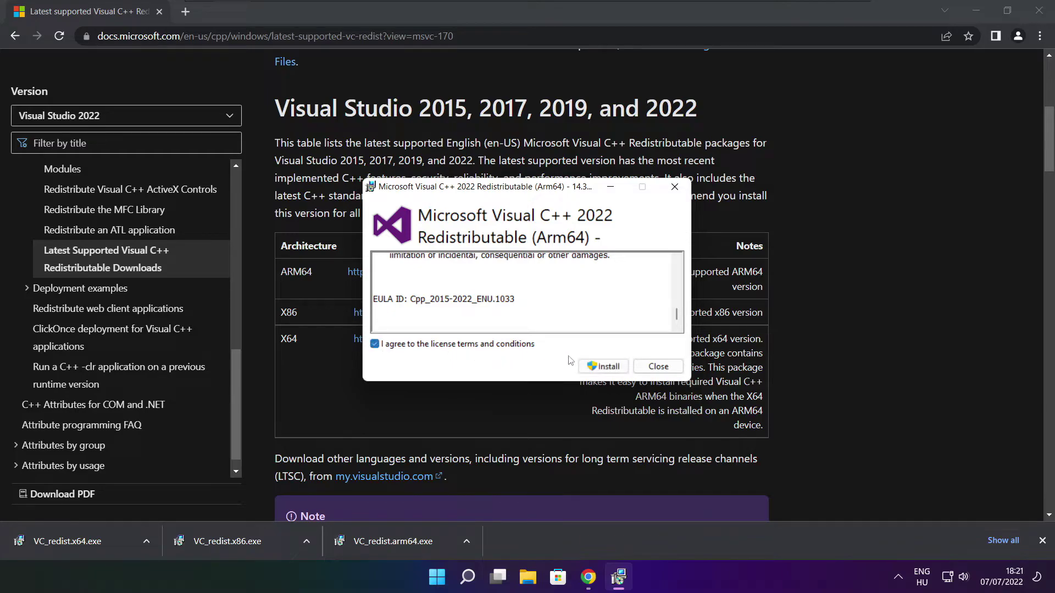
left_click(599, 367)
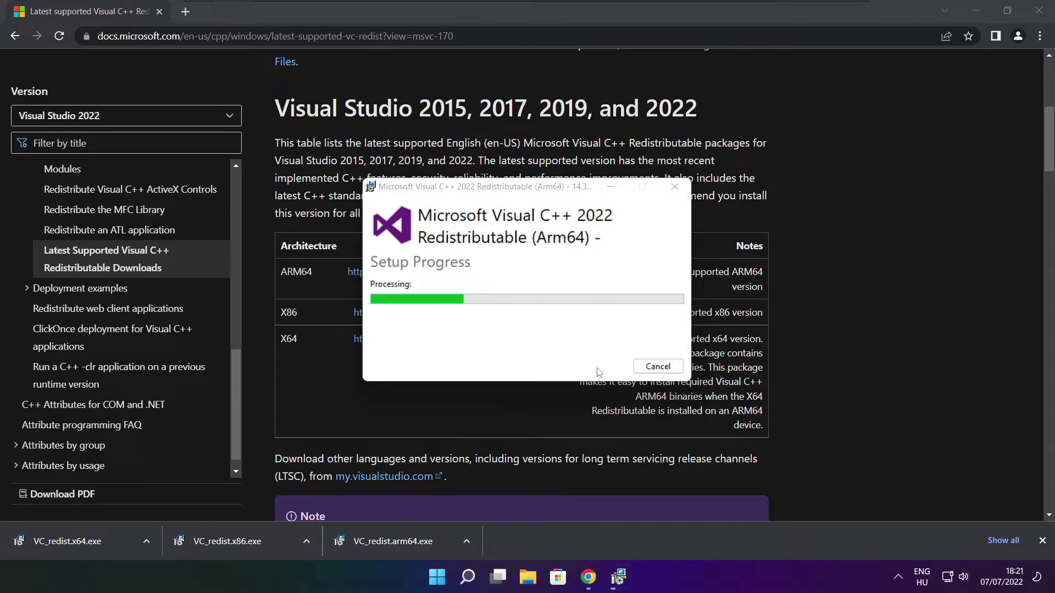
left_click(658, 366)
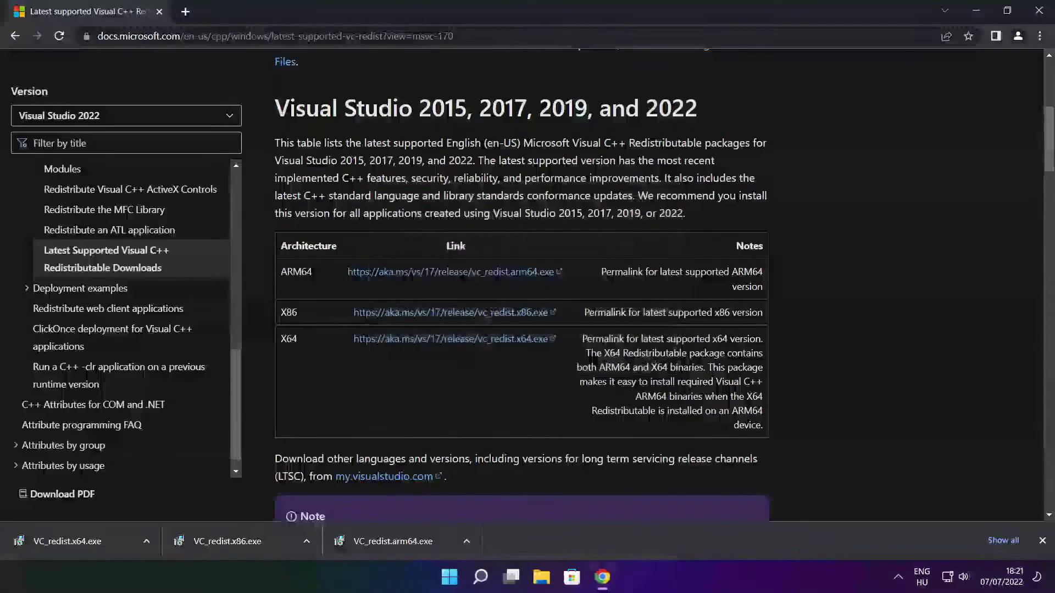
Run VC_redist.x86.exe, agree to the license terms, install the x86 redistributable, and close its setup.
left_click(248, 542)
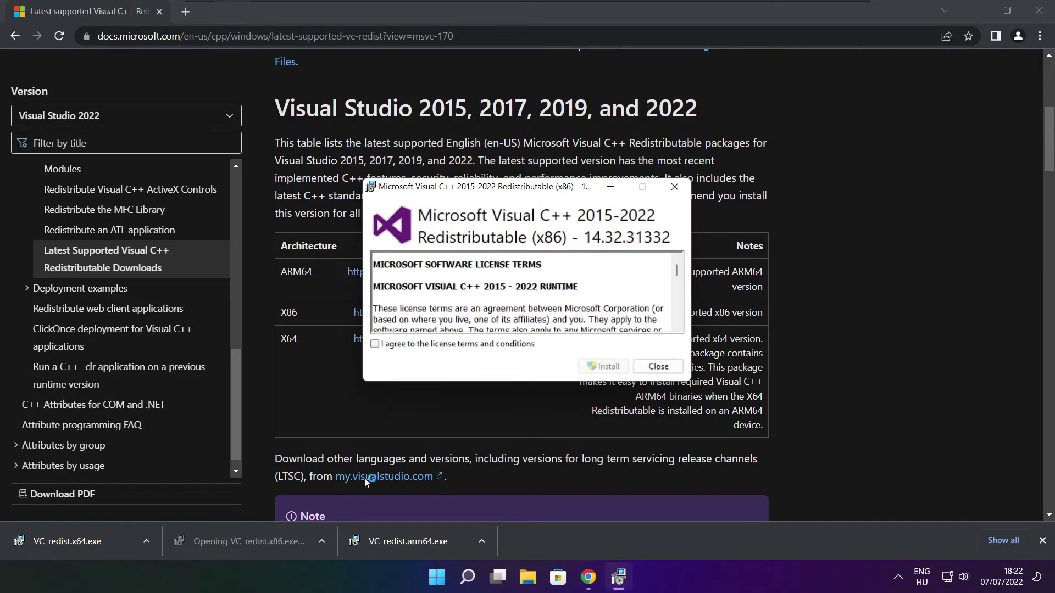
left_click_drag(678, 273, 676, 316)
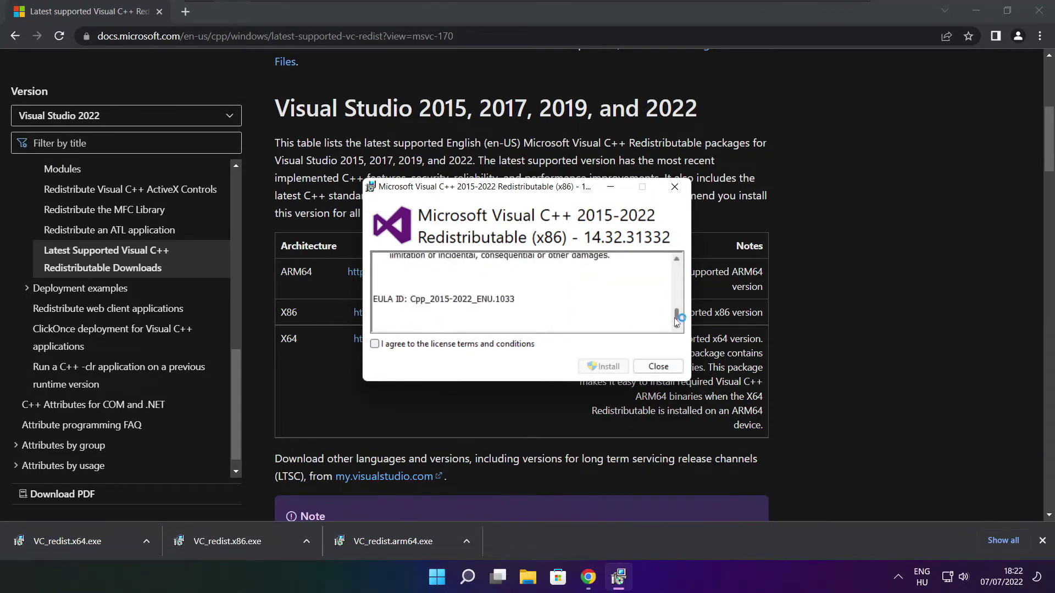
left_click(376, 346)
left_click(601, 367)
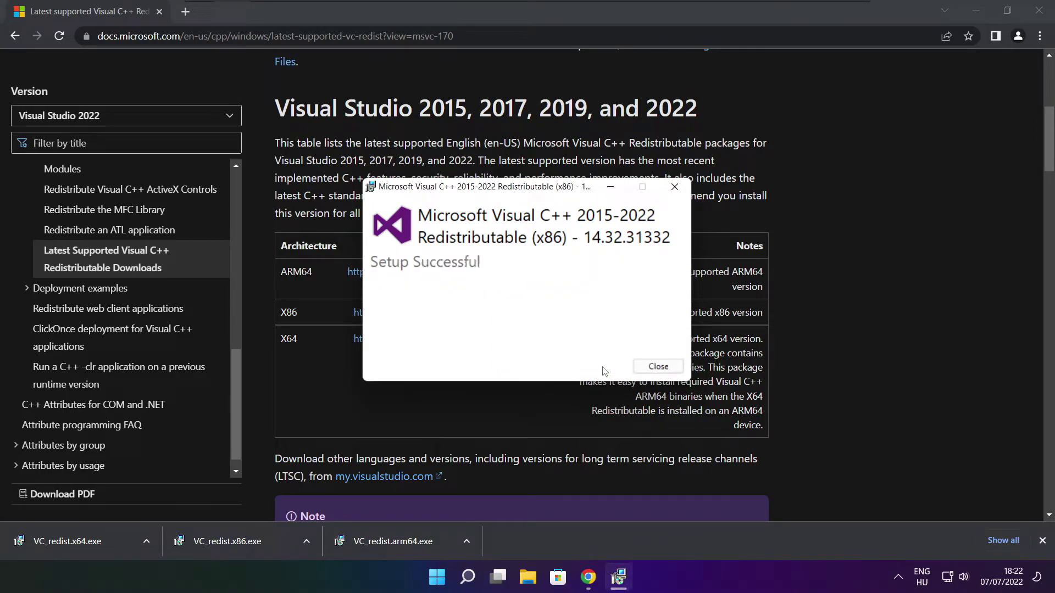
left_click(659, 367)
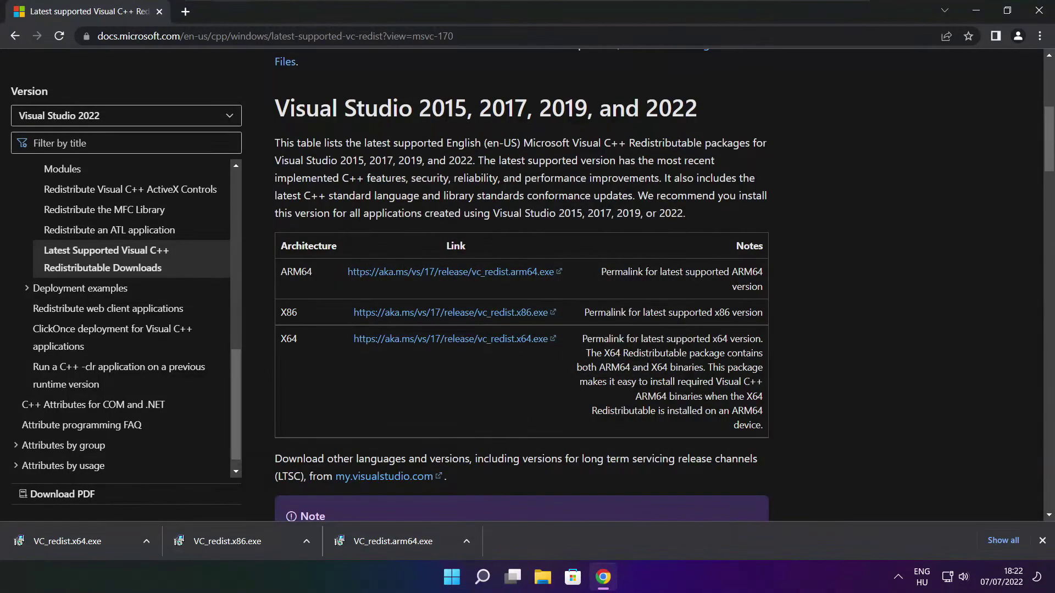
Install the x64 redistributable from VC_redist.x64.exe, agreeing to its license terms, and close the installer and Chrome.
left_click(87, 539)
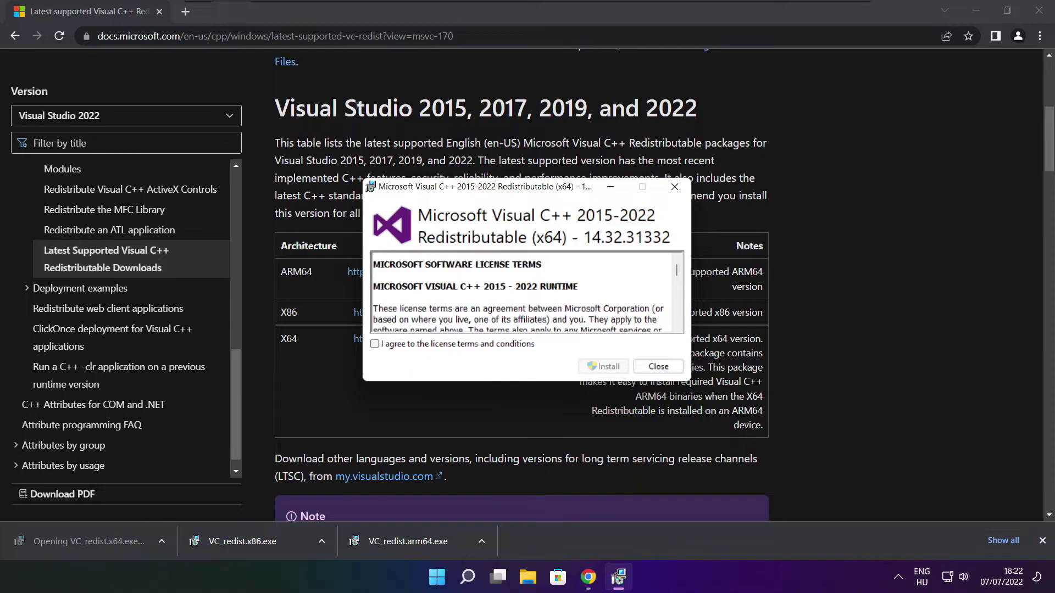
left_click_drag(677, 270, 677, 318)
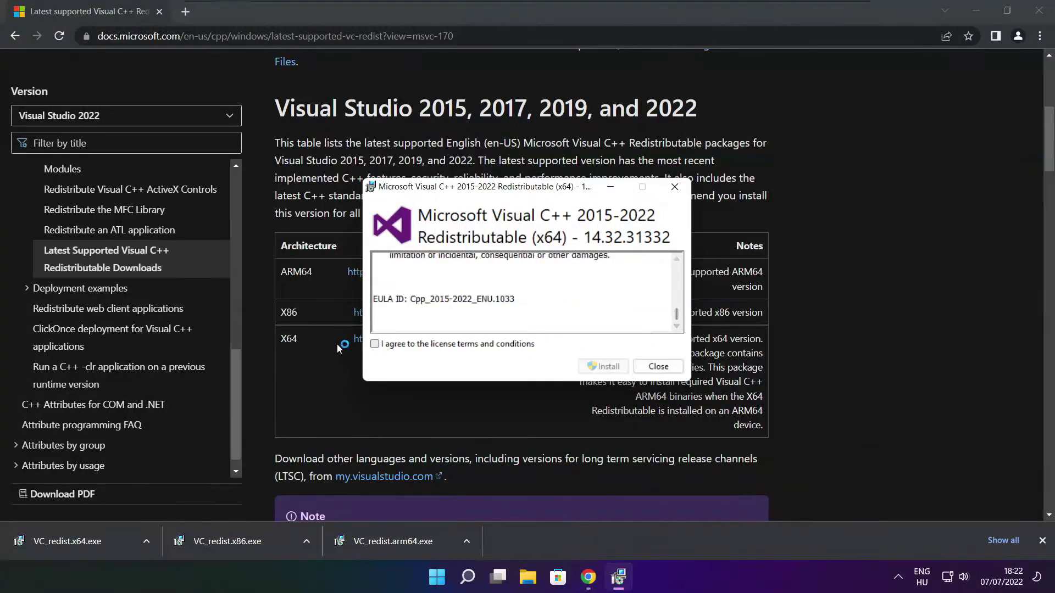
left_click(375, 344)
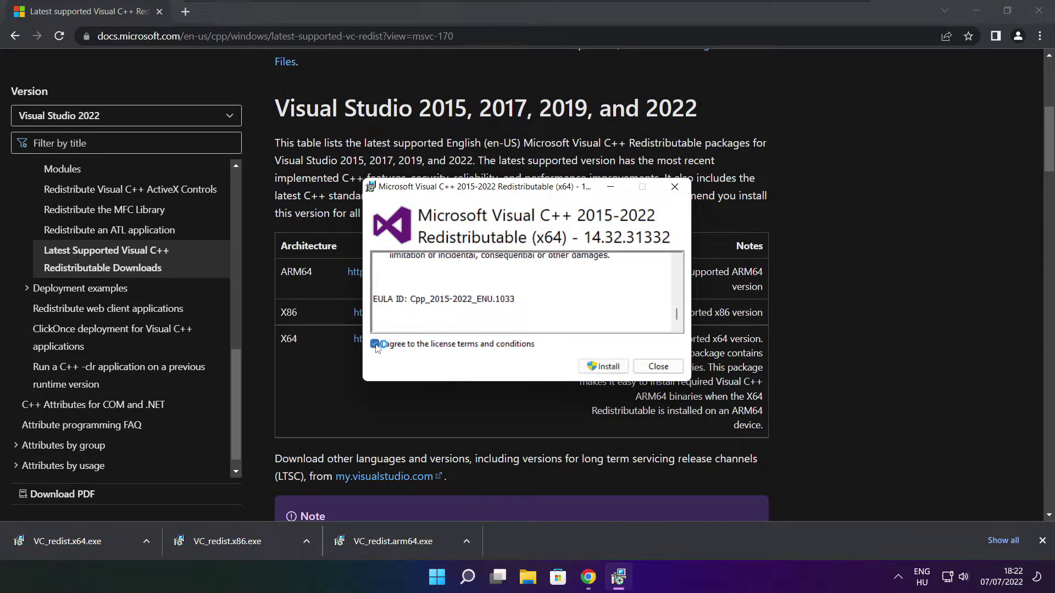
left_click(606, 369)
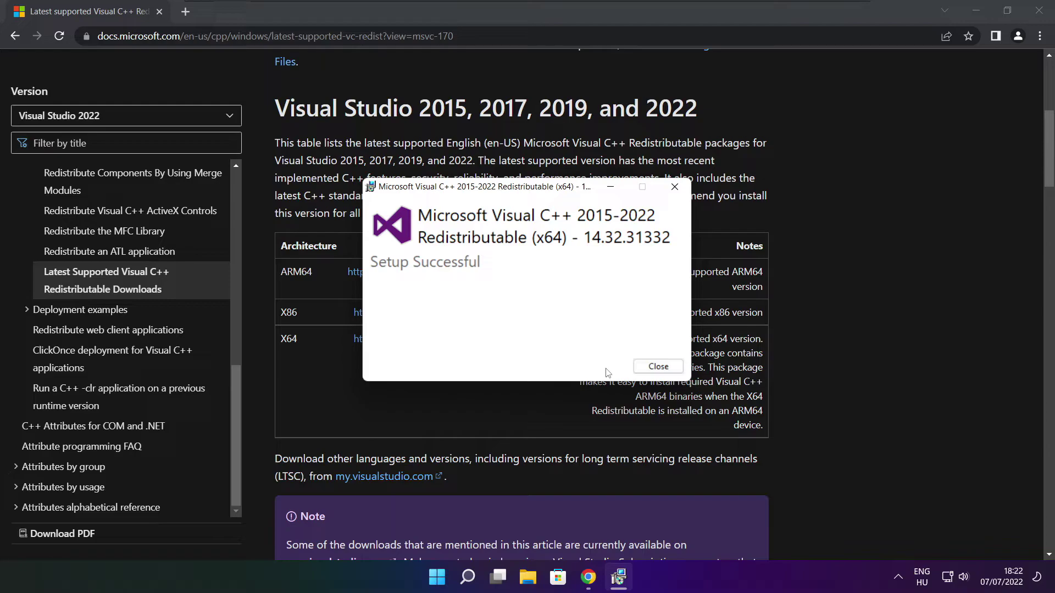
left_click(659, 367)
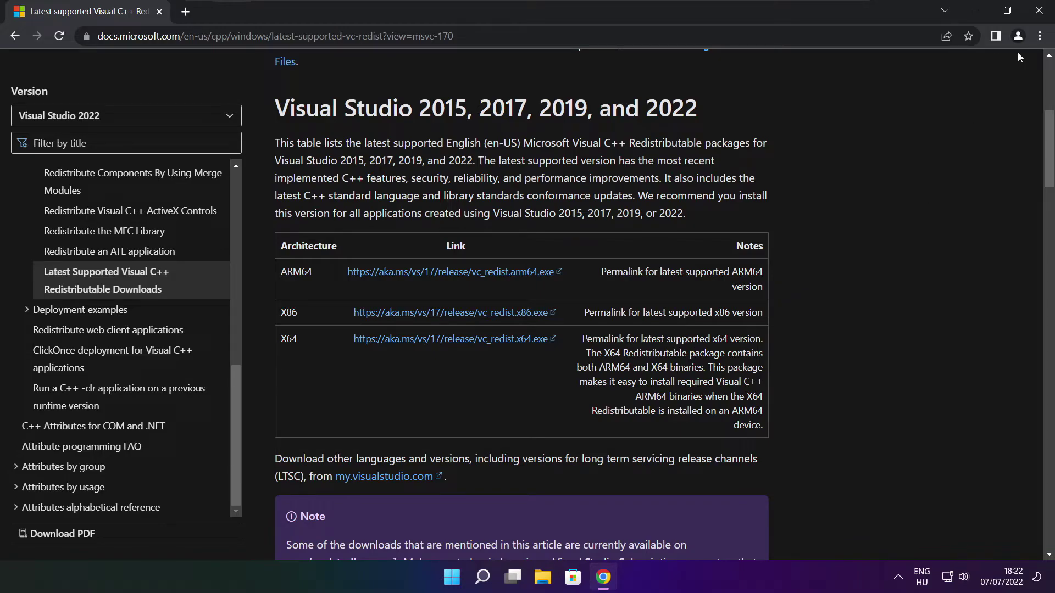
left_click(1040, 12)
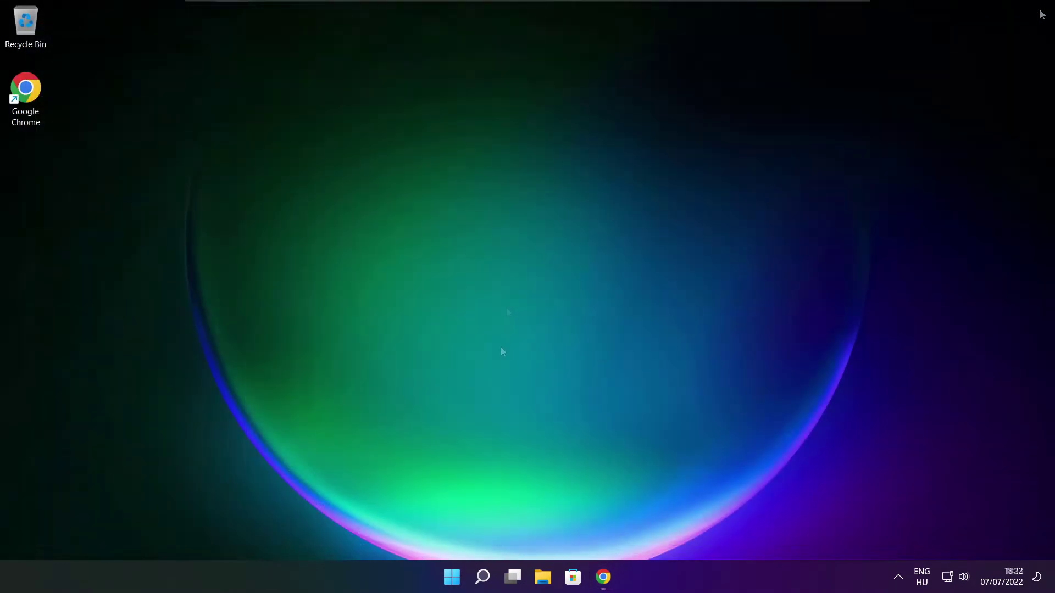
Open Task Manager's startup apps and disable Cortana and Microsoft Edge.
right_click(454, 580)
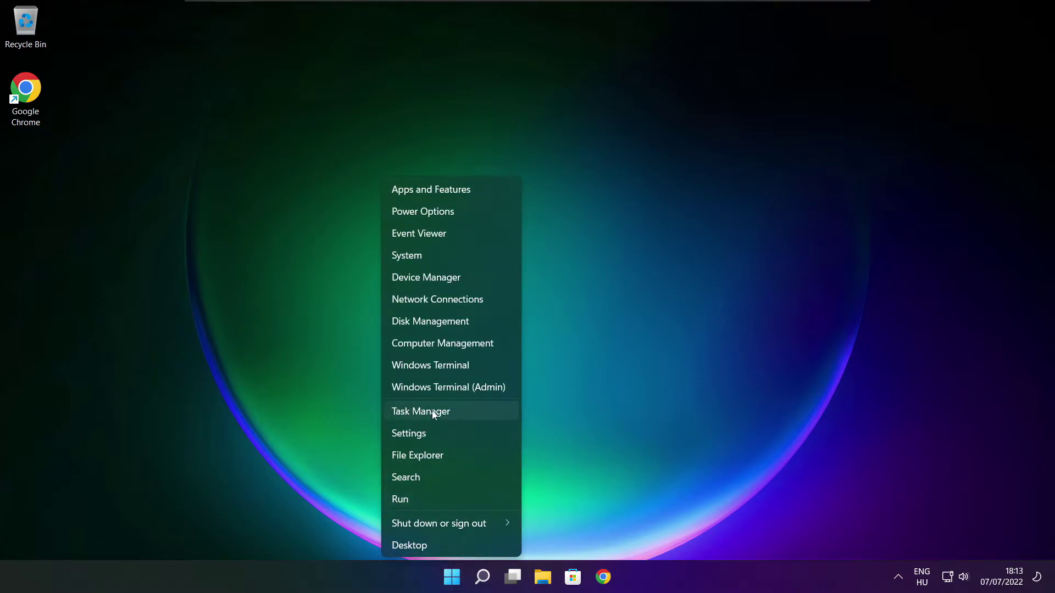
left_click(454, 413)
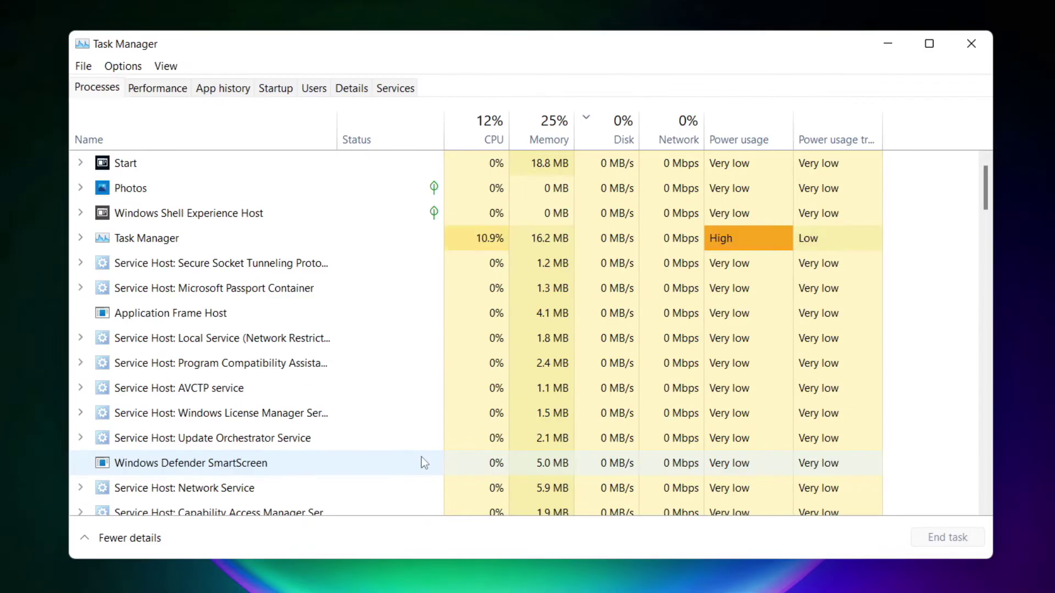
left_click(281, 94)
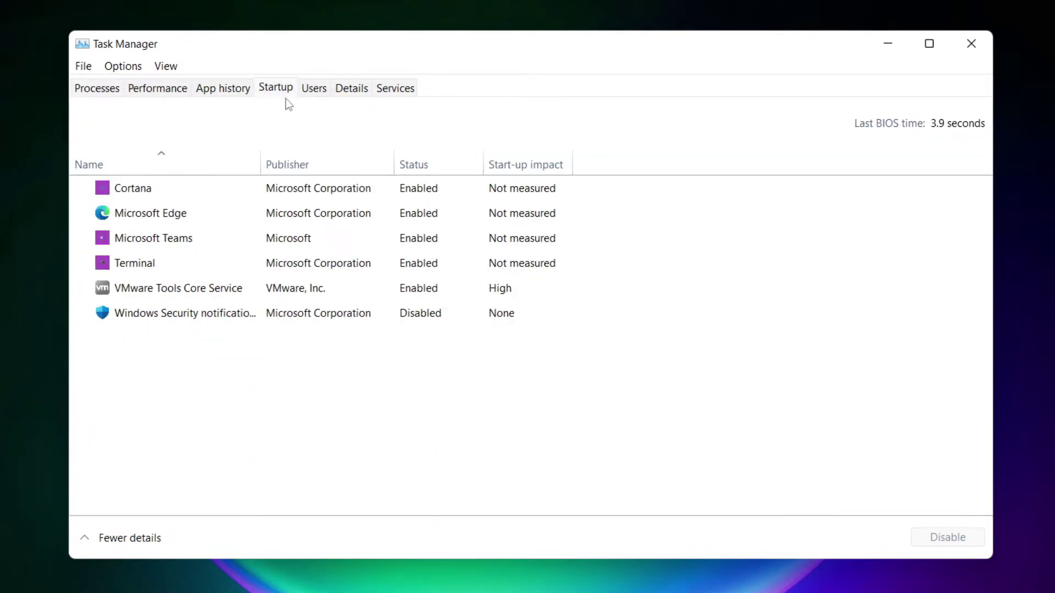
left_click(279, 194)
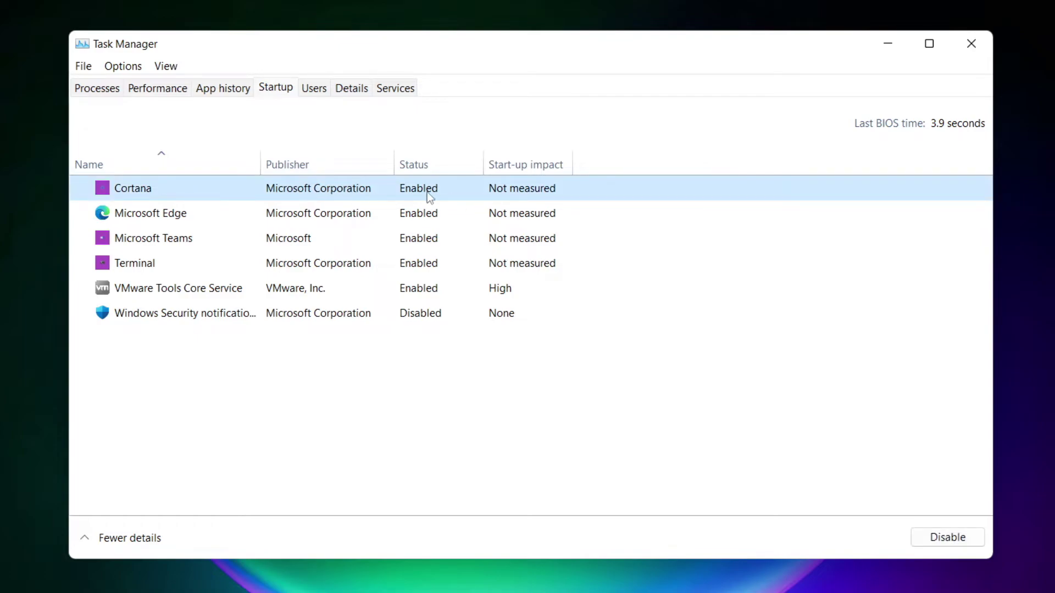
left_click(948, 541)
left_click(256, 216)
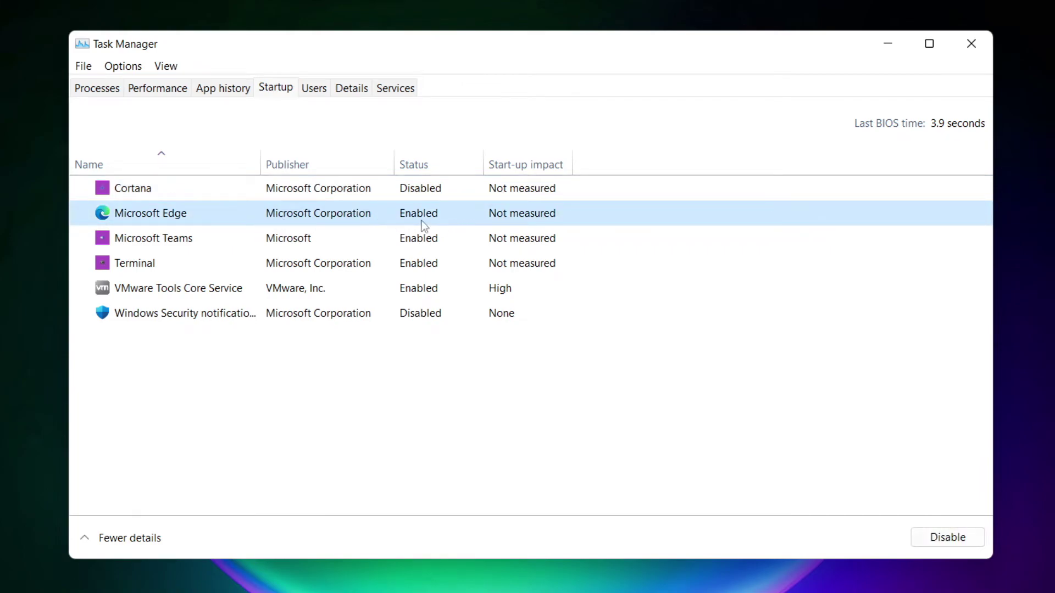
left_click(951, 541)
Disable Microsoft Teams and Terminal at startup, and close Task Manager.
left_click(437, 242)
left_click(964, 541)
left_click(351, 268)
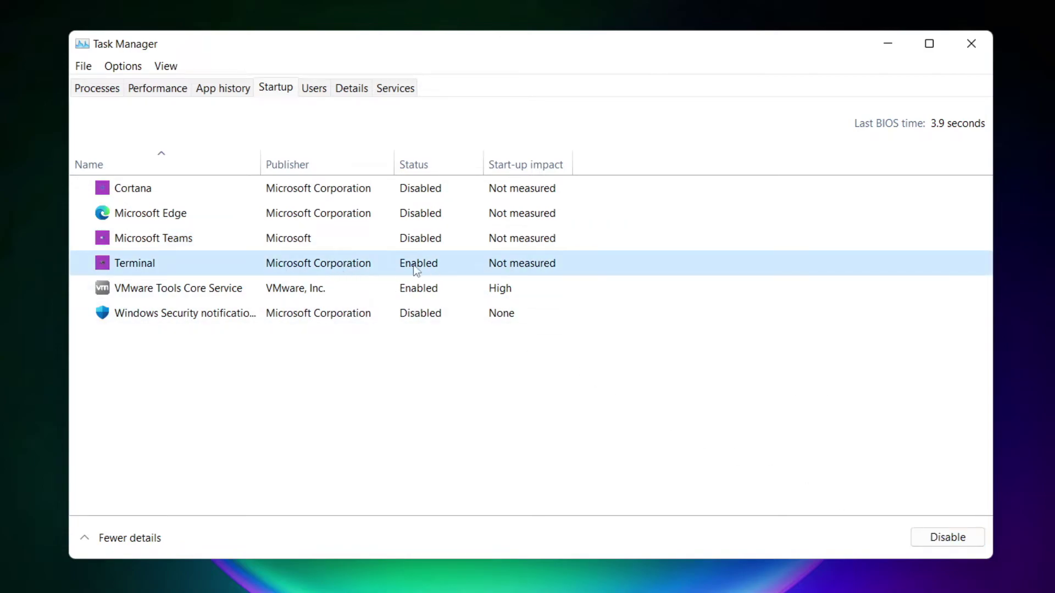
left_click(965, 544)
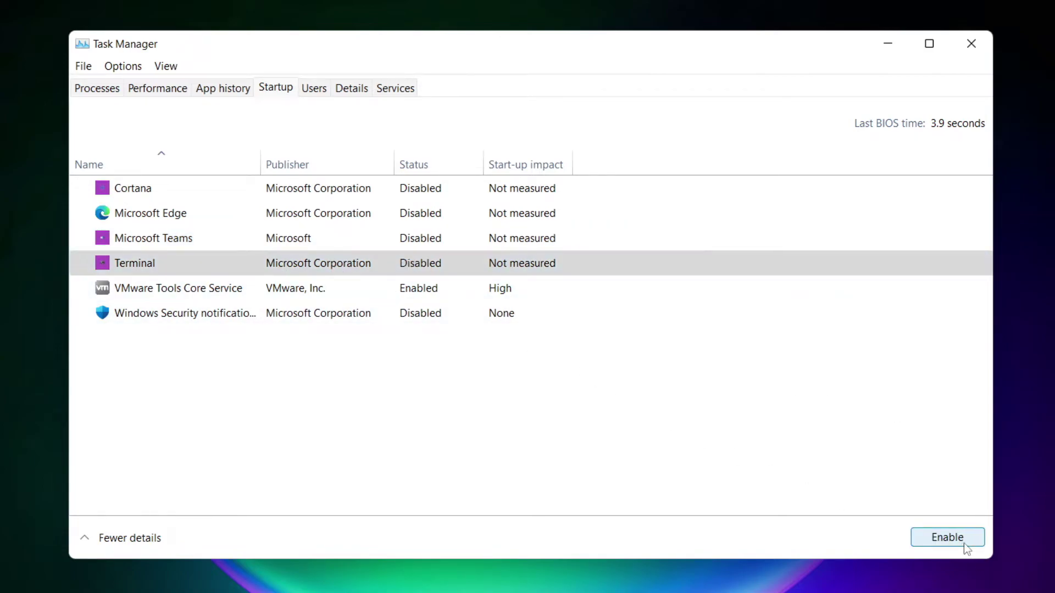
left_click(418, 265)
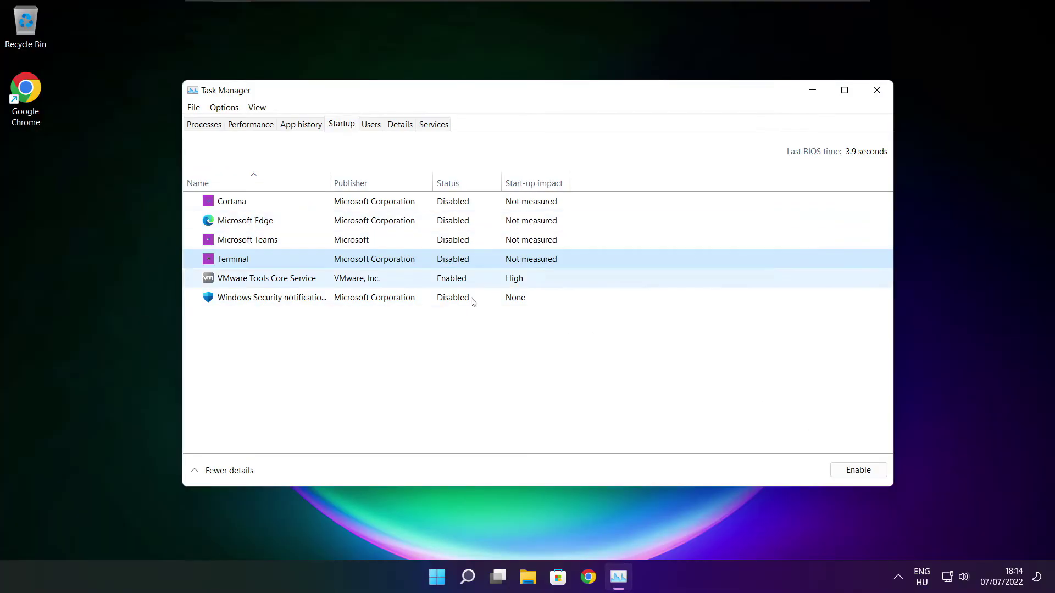
left_click(877, 91)
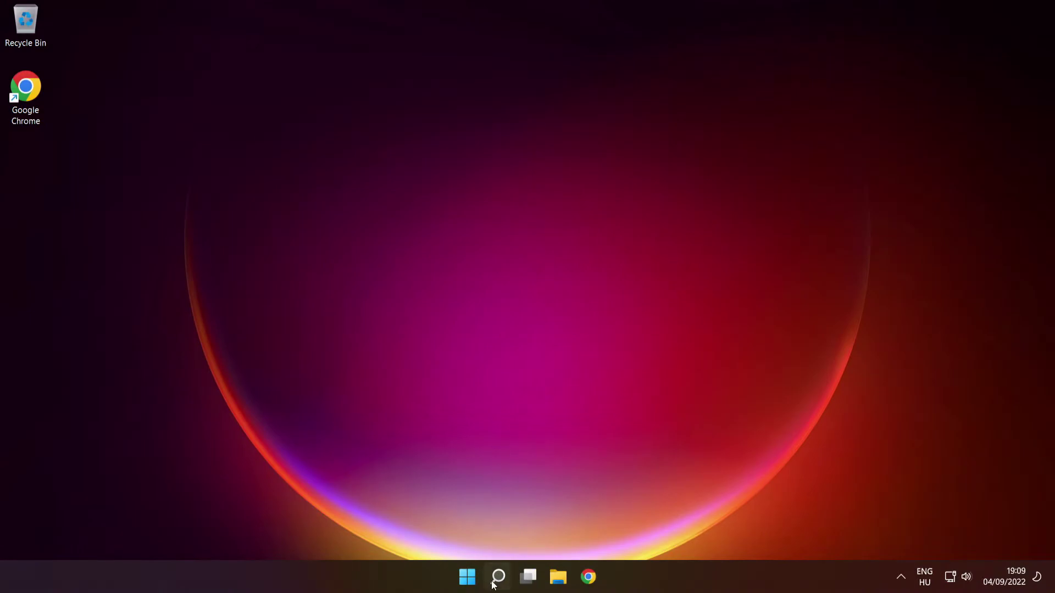
Search Windows for "cmd", run Command Prompt as administrator, and move its window to the middle of the desktop.
mouse_move(495, 575)
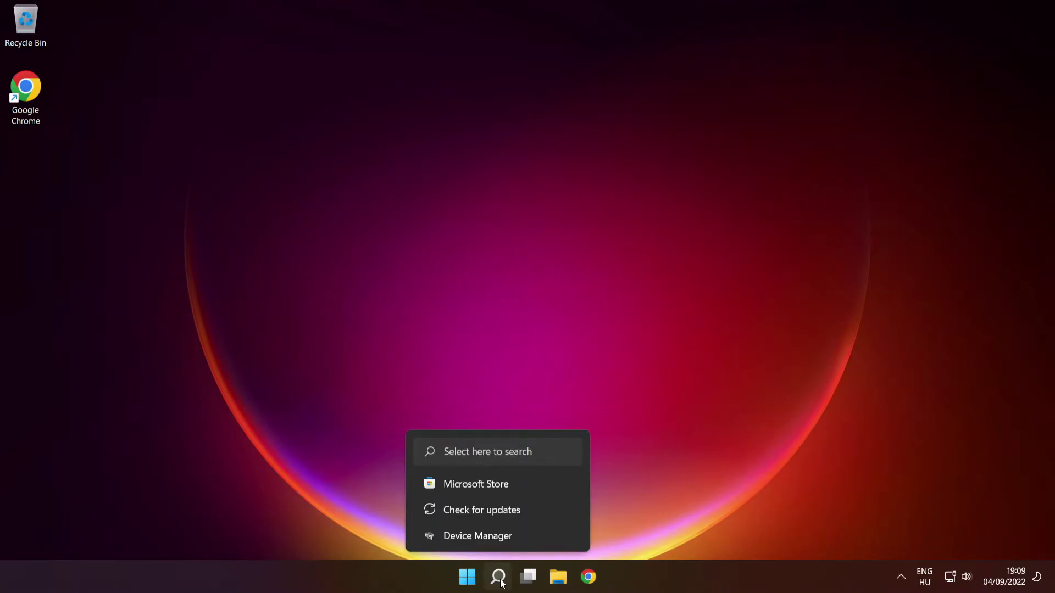
left_click(498, 577)
type("cmd")
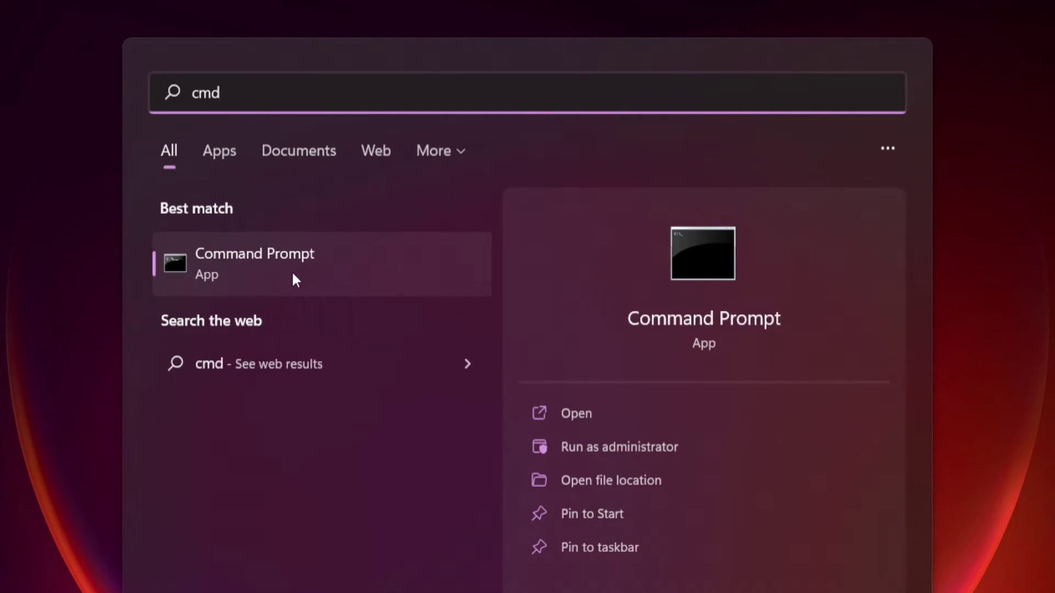
right_click(388, 258)
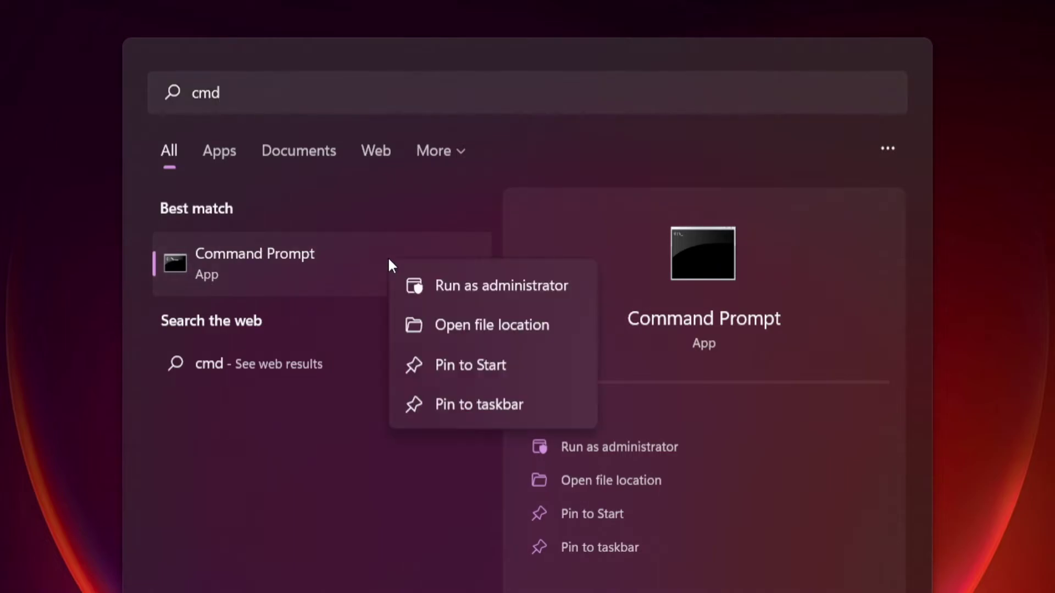
left_click(501, 284)
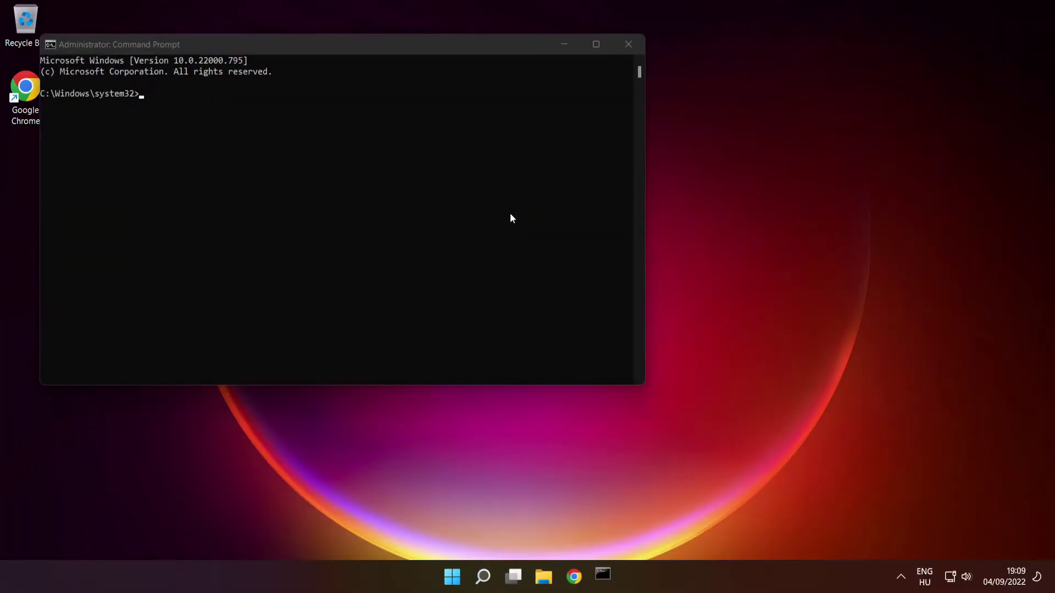
left_click_drag(425, 47, 608, 136)
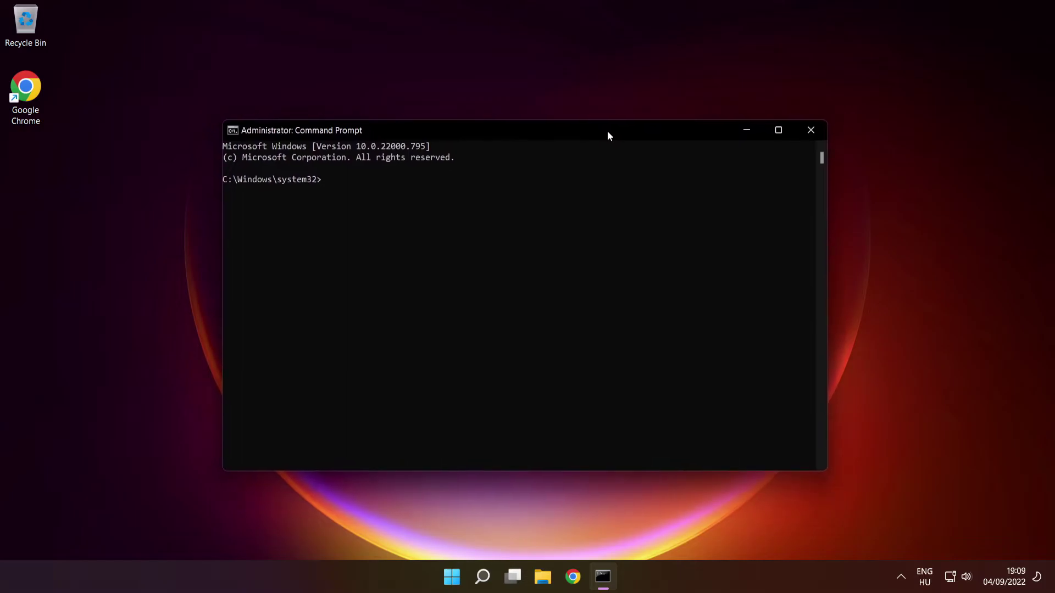
Run a system file scan with "sfc /scannow" and close Command Prompt when it completes.
type("sfc /scannow")
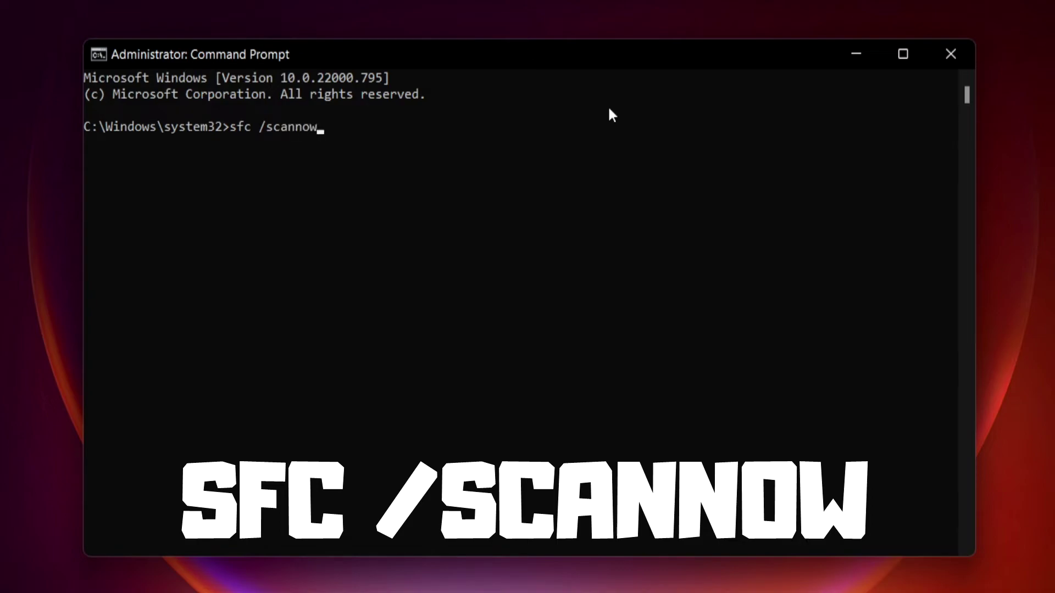
key("Return")
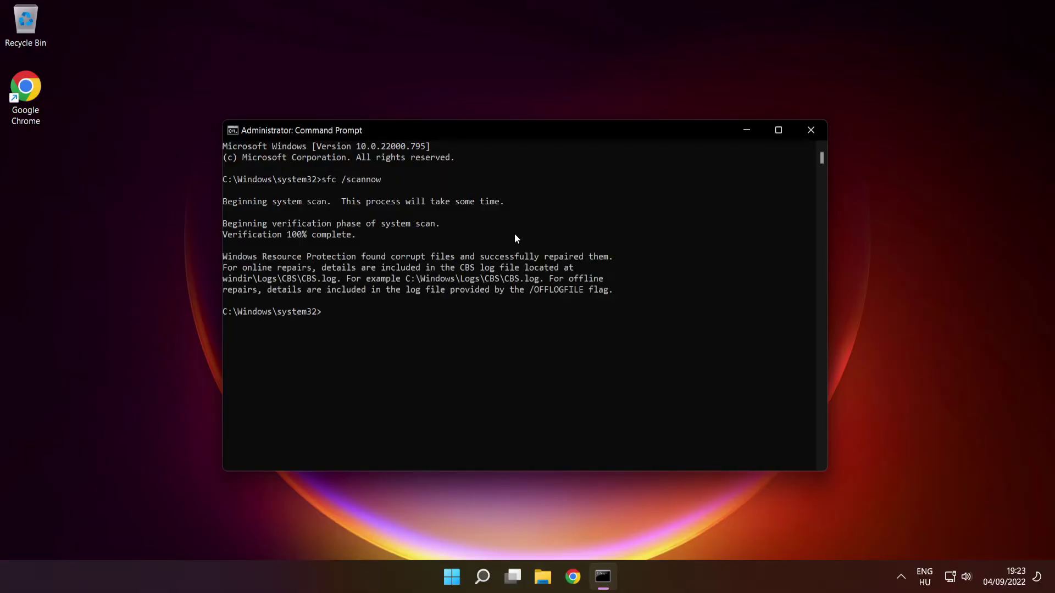
left_click(812, 133)
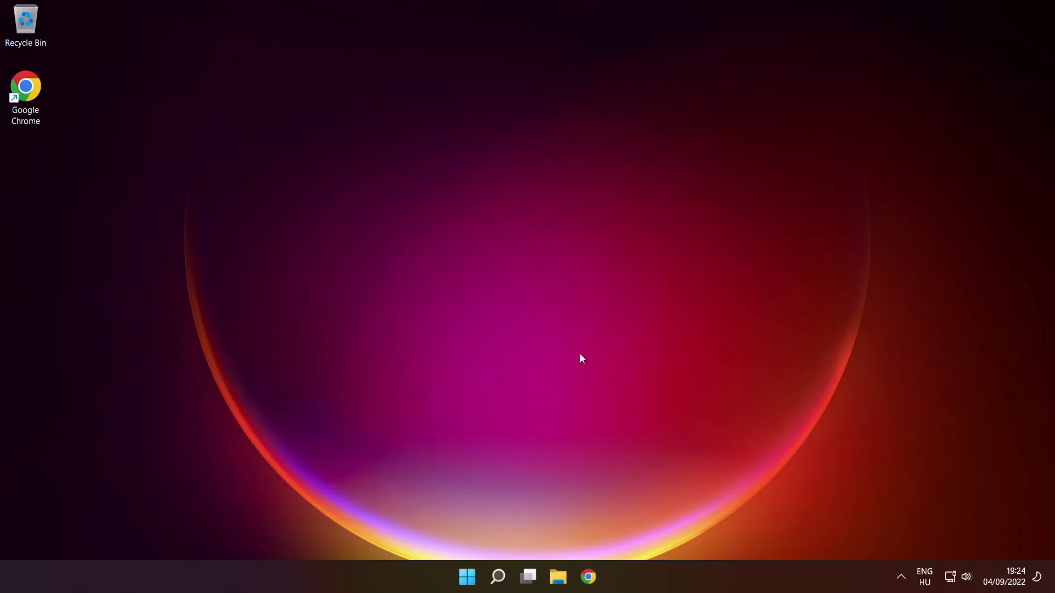
Restart the computer.
left_click(467, 574)
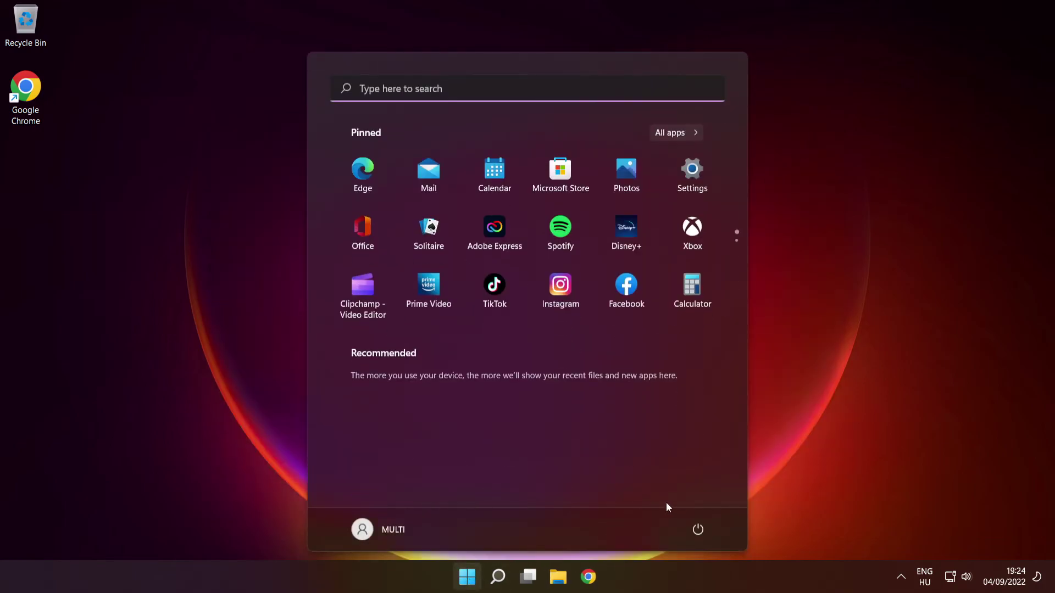
left_click(699, 529)
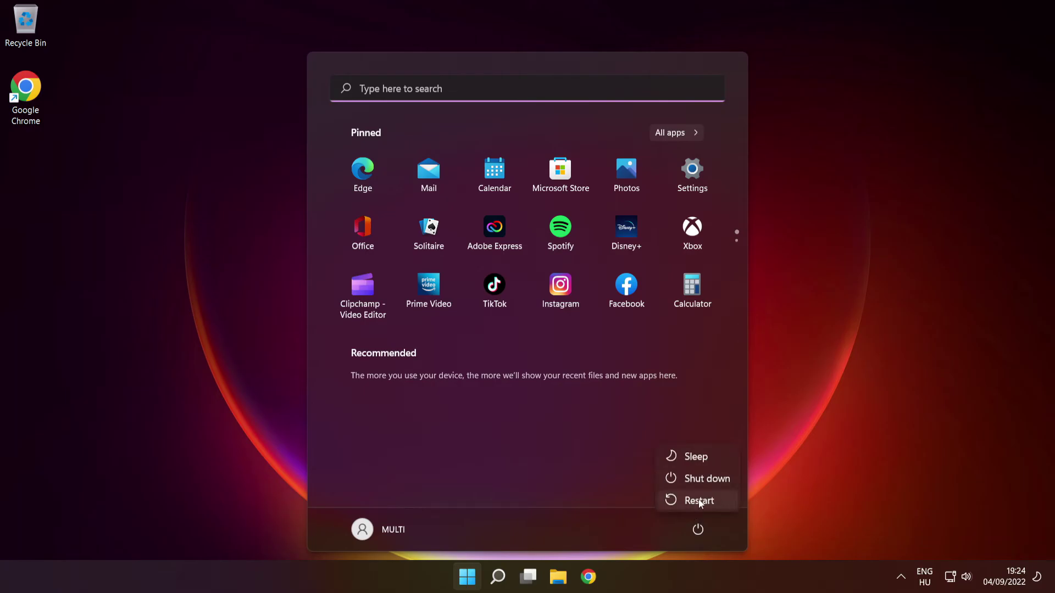
left_click(701, 501)
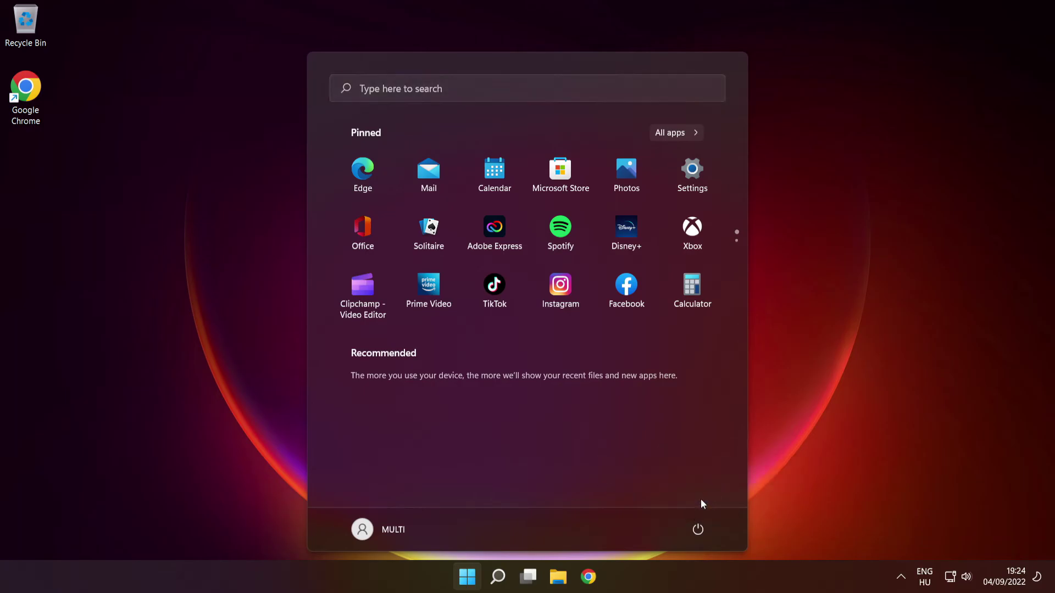